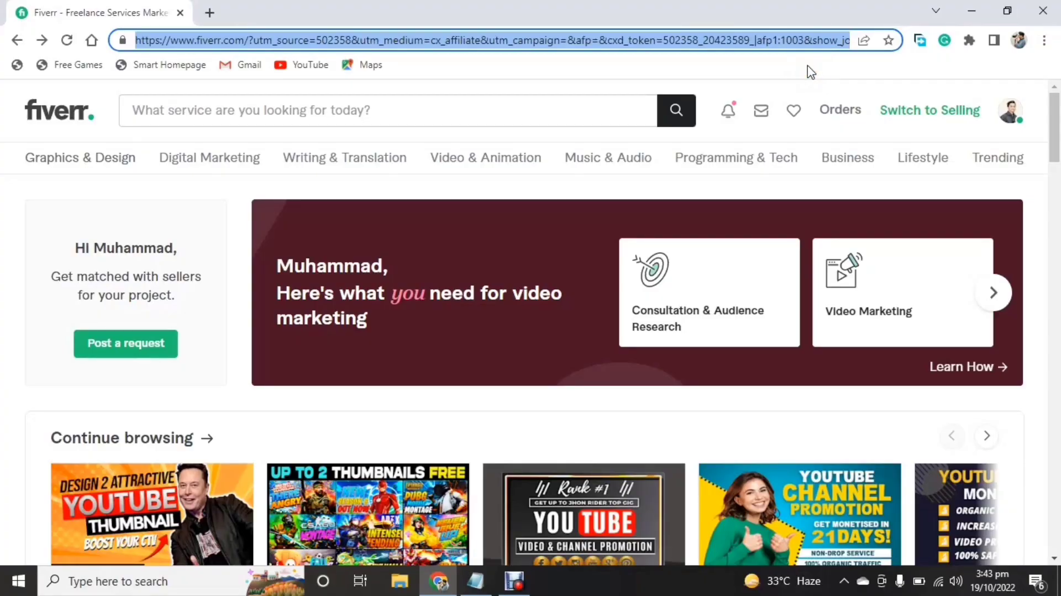
# - Open the seller profile and start creating a new gig
pyautogui.click(1006, 116)
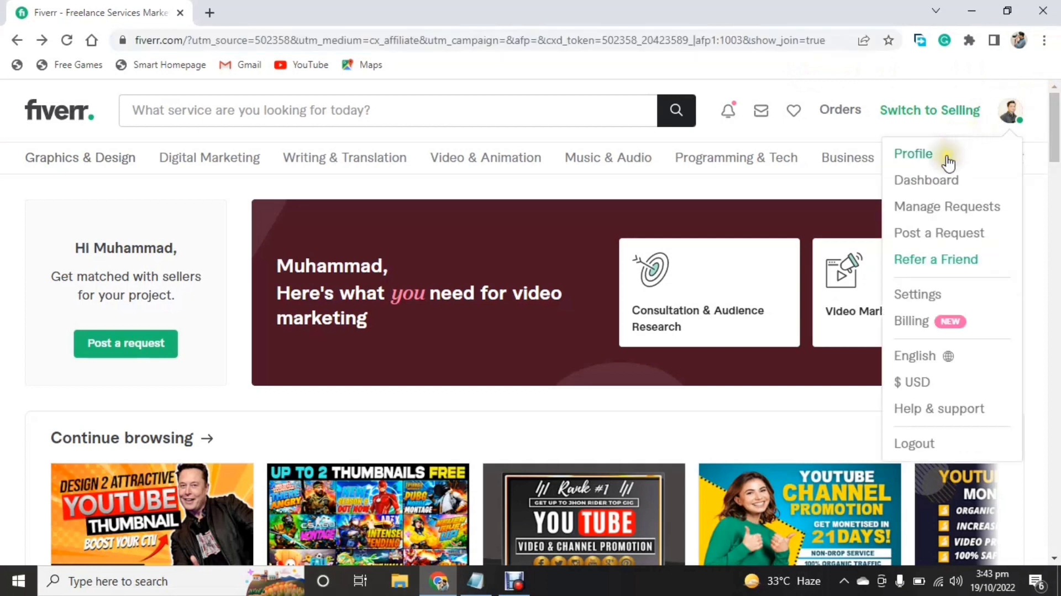
pyautogui.click(946, 158)
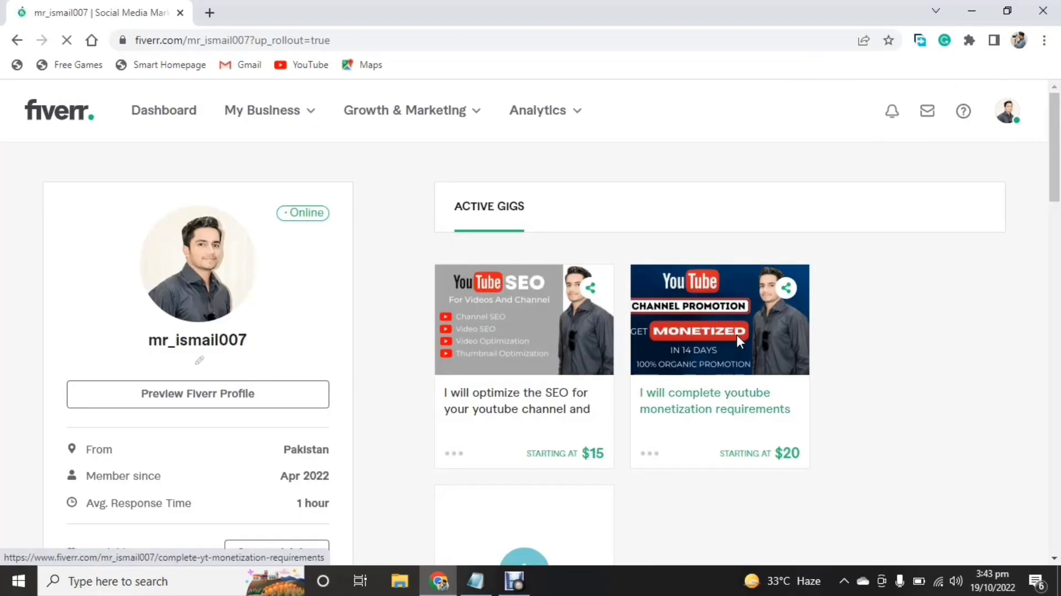
pyautogui.scroll(-1, 740, 341)
pyautogui.scroll(-3, 738, 334)
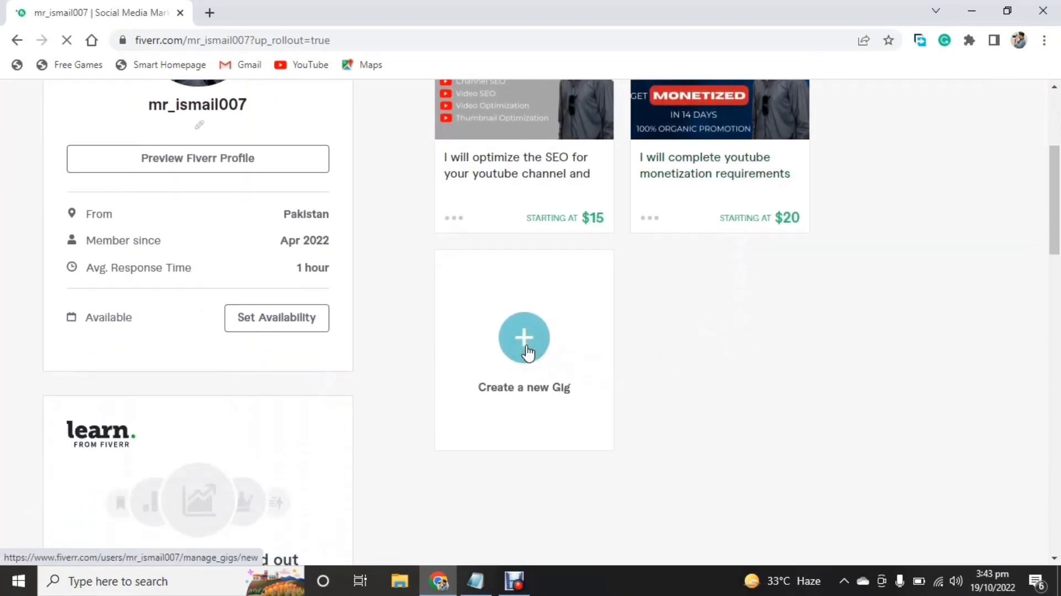
pyautogui.scroll(1, 526, 355)
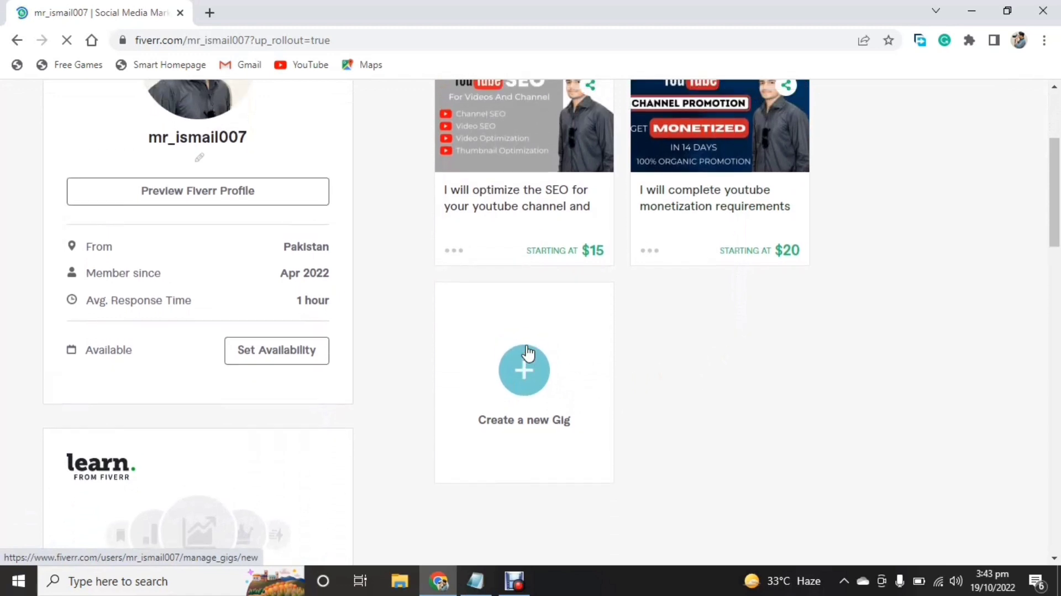
pyautogui.click(516, 397)
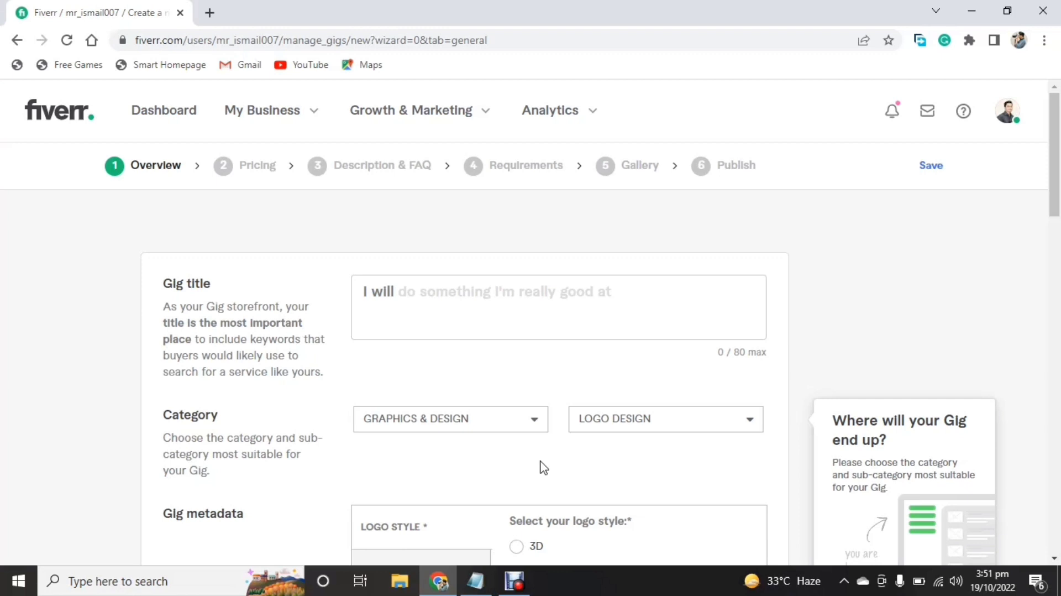
# - Enter the gig title "create attractive thumbnails of all kinds for YouTube videos" after the fixed words "I will"
pyautogui.click(490, 336)
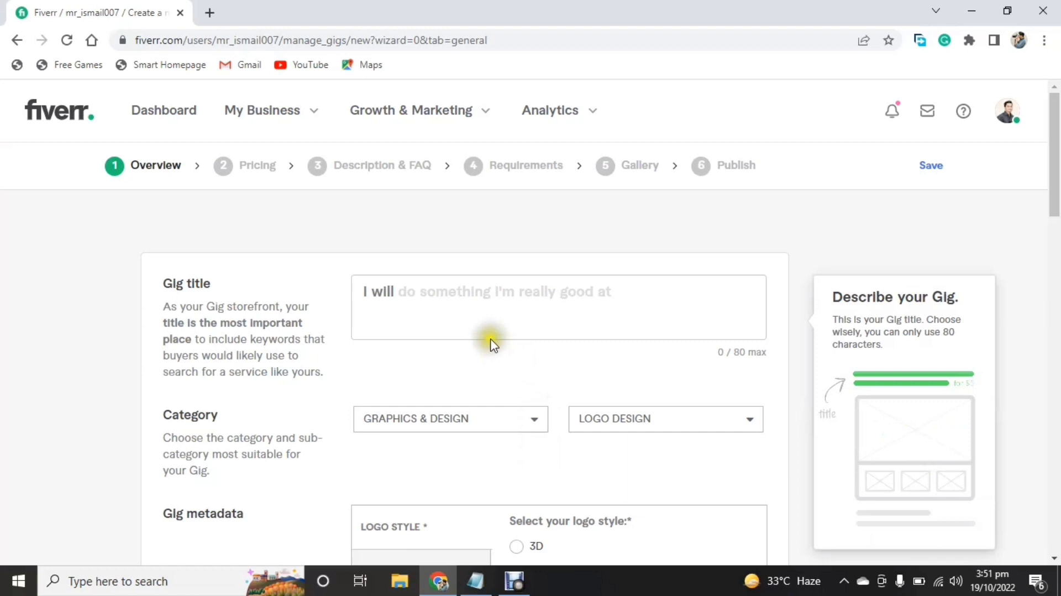
pyautogui.click(488, 308)
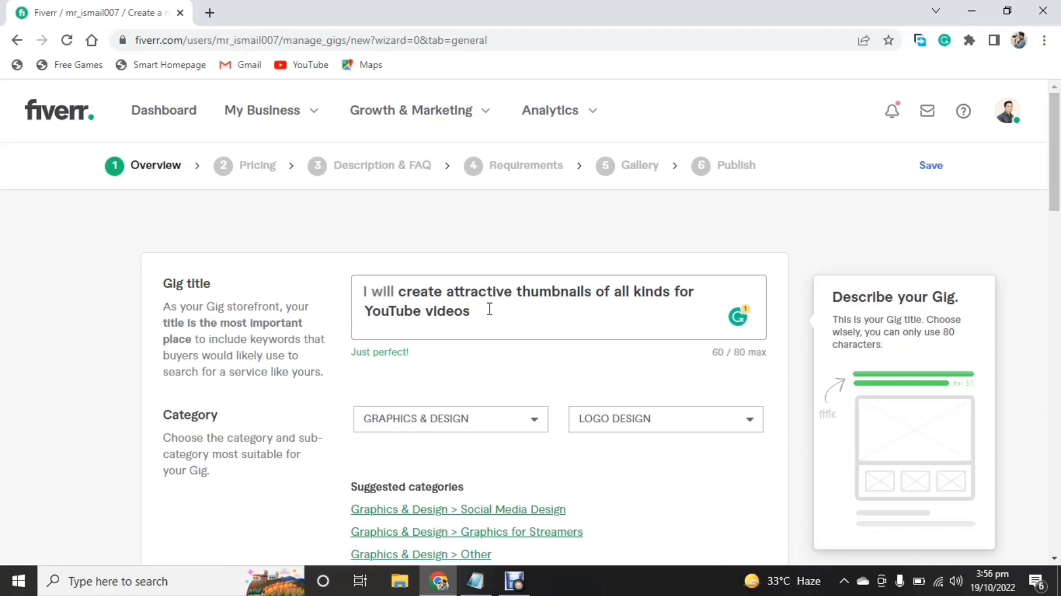
# - Set the gig's category to Digital Marketing and its subcategory to Social Media Marketing
pyautogui.scroll(-2, 490, 309)
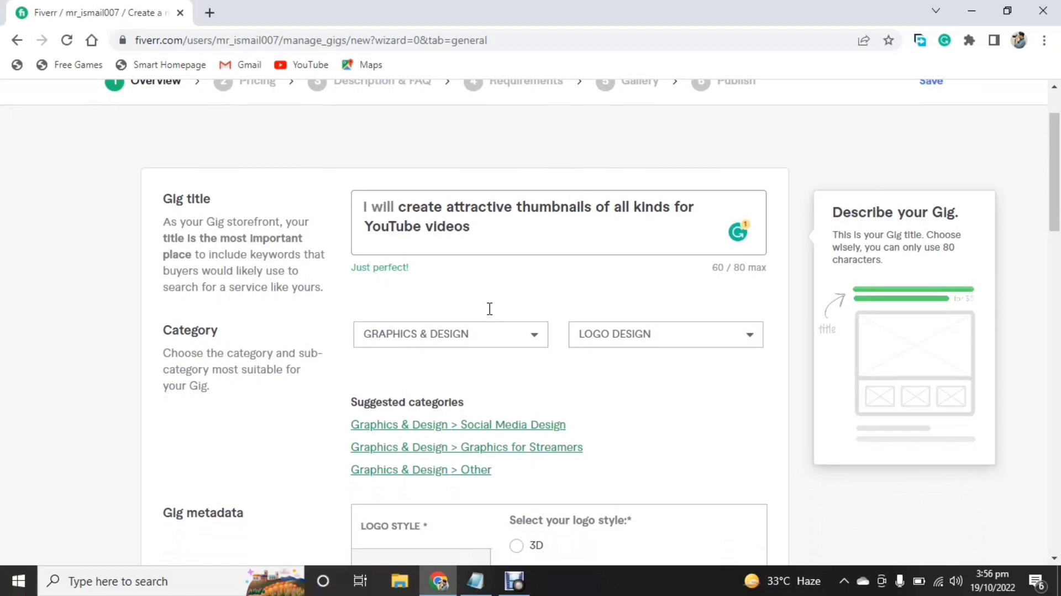
pyautogui.click(484, 329)
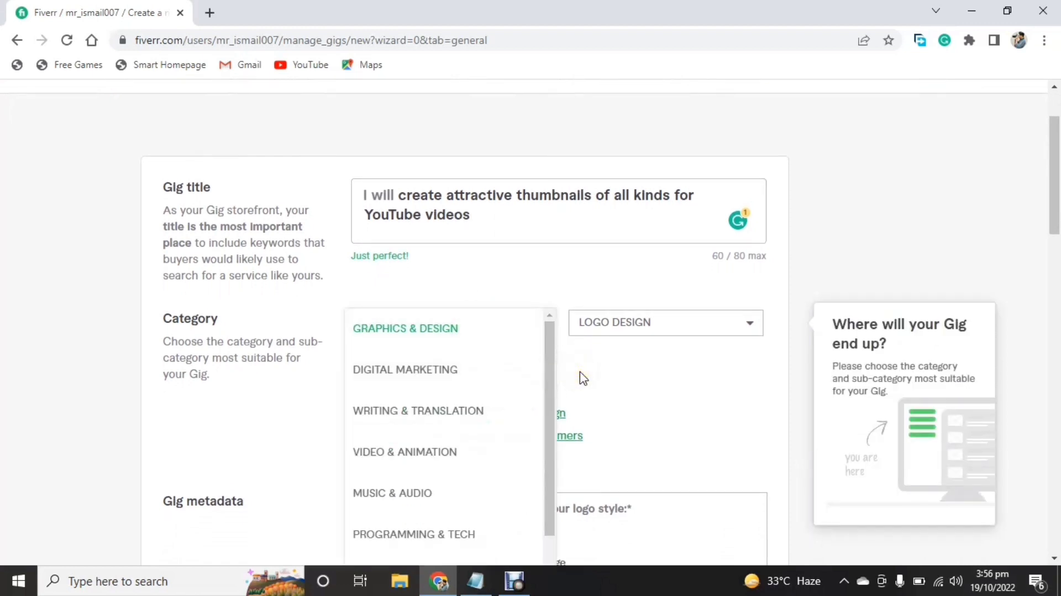
pyautogui.scroll(3, 584, 379)
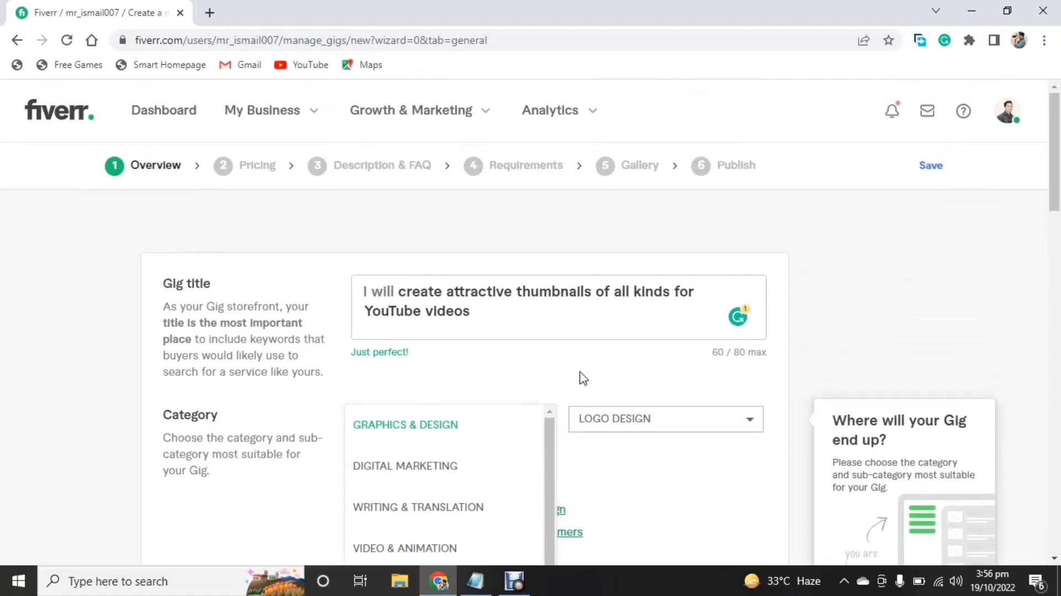
pyautogui.scroll(-3, 584, 379)
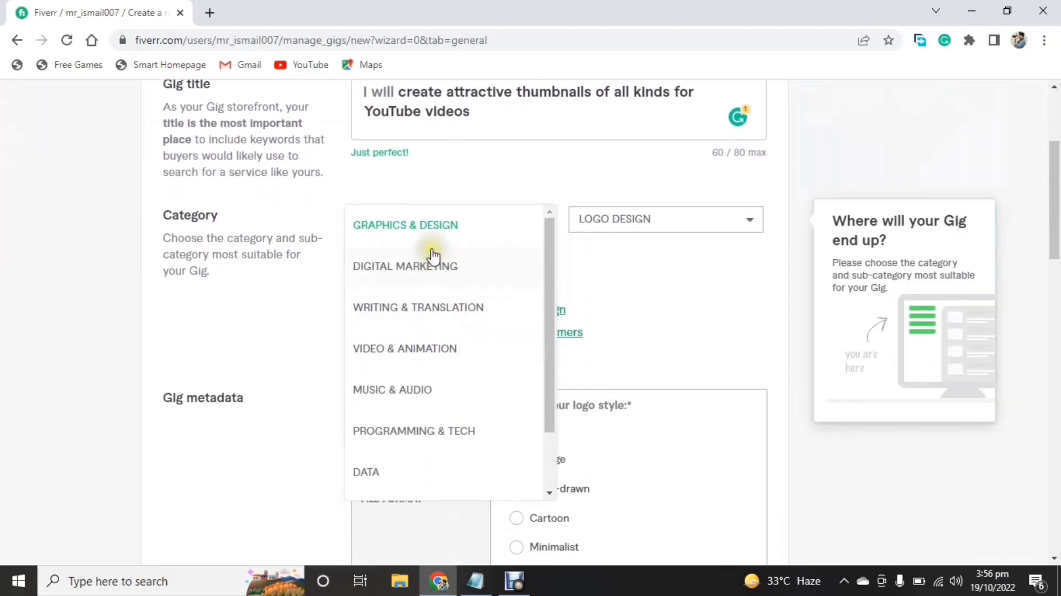
pyautogui.click(431, 266)
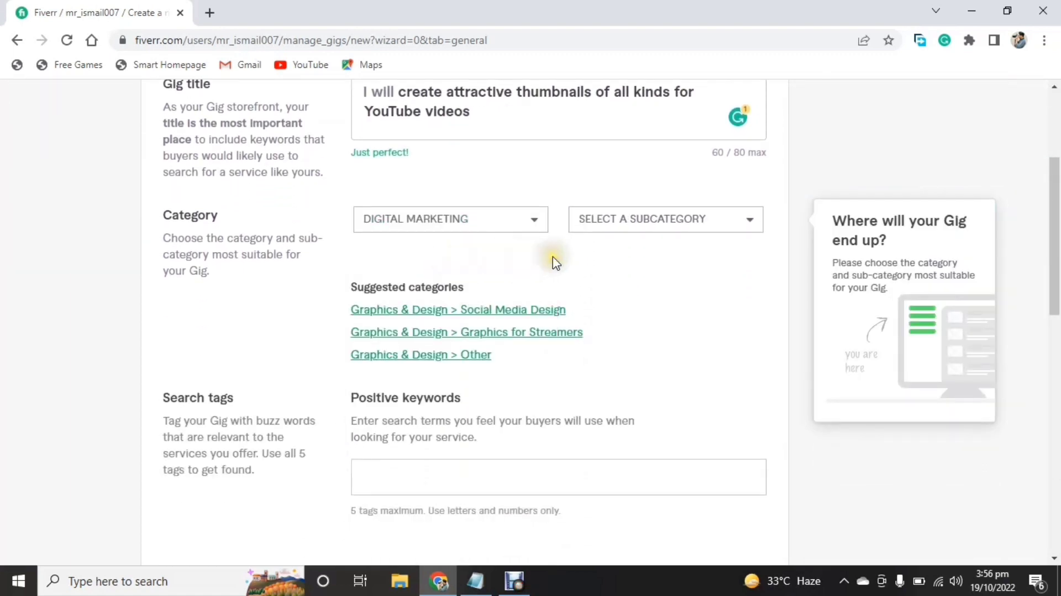
pyautogui.click(642, 221)
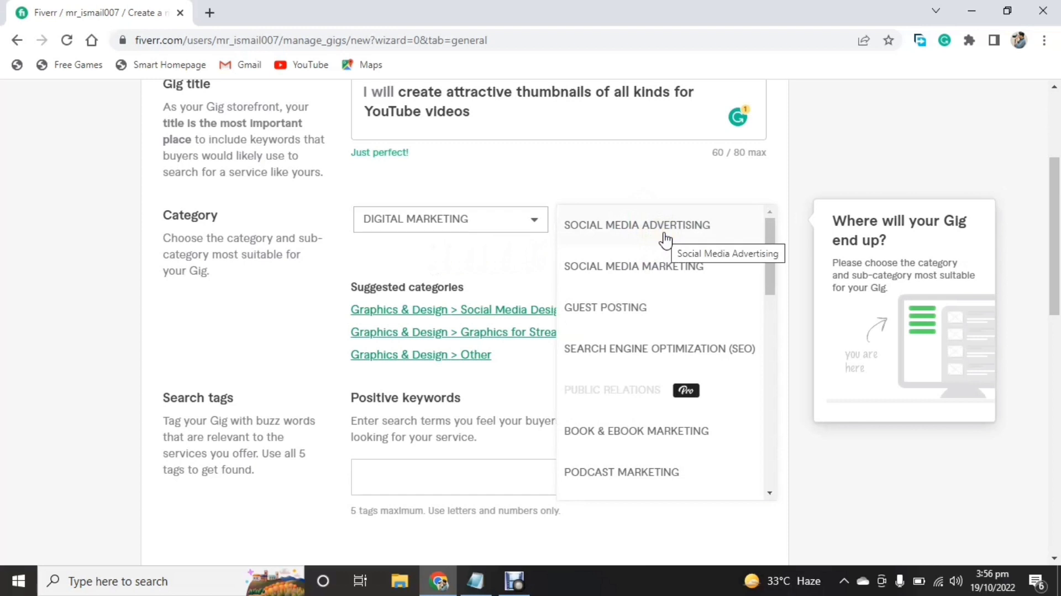
pyautogui.click(690, 270)
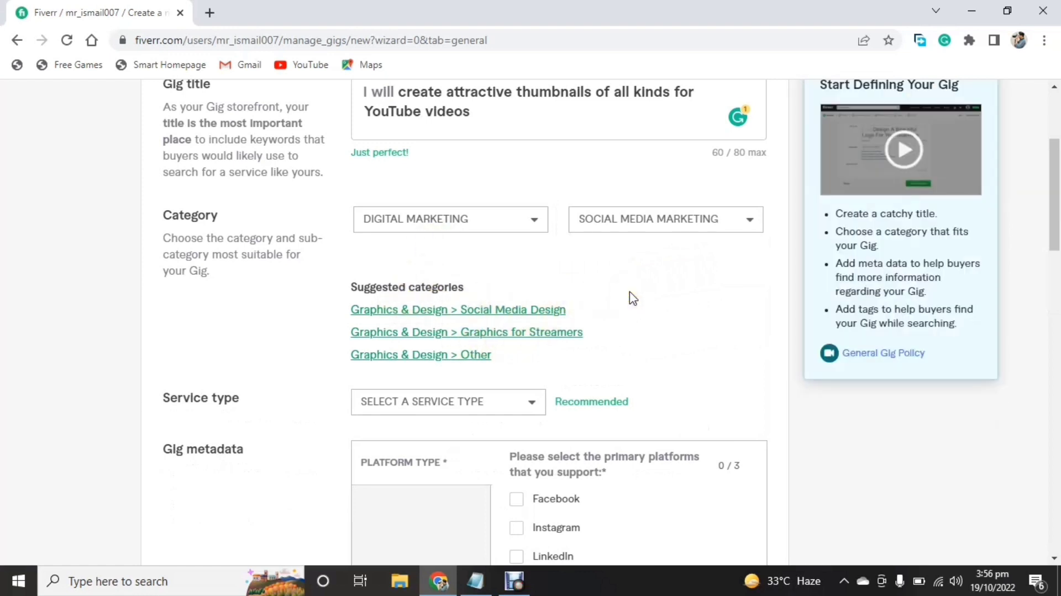
pyautogui.scroll(-1, 633, 298)
pyautogui.click(675, 180)
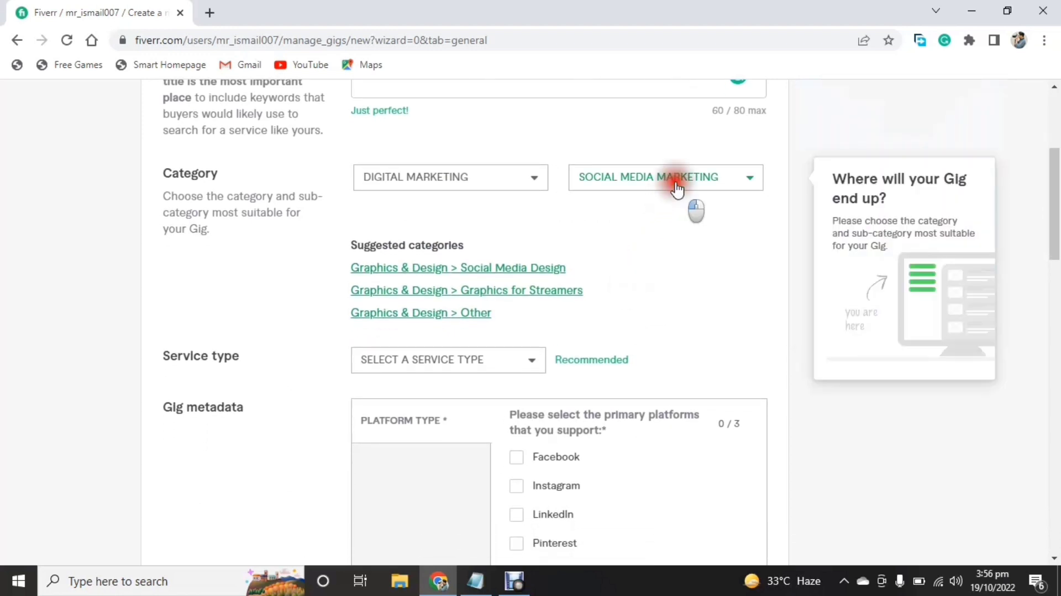
pyautogui.scroll(-3, 636, 306)
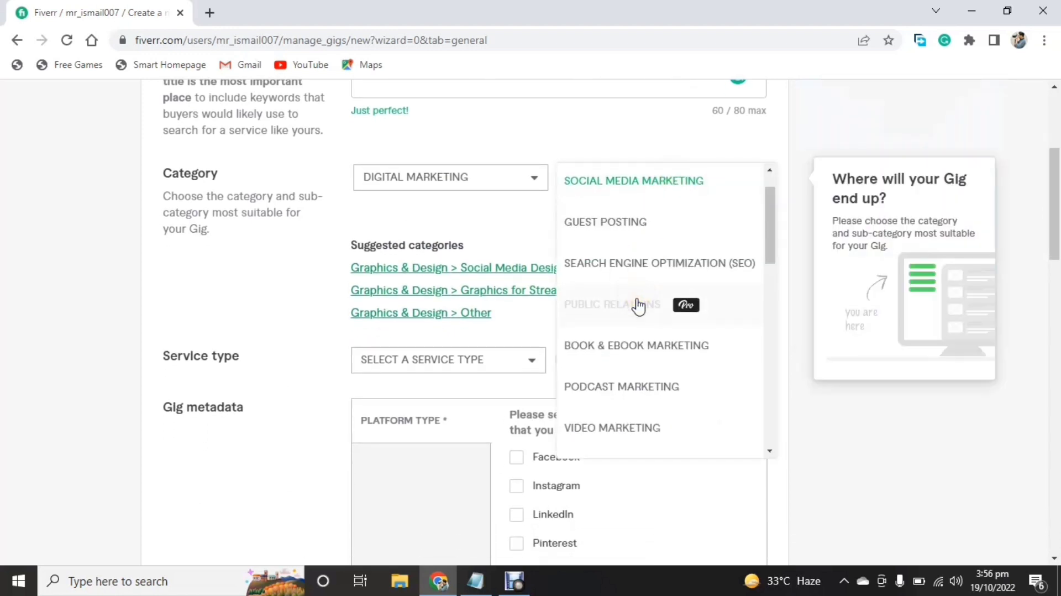
pyautogui.scroll(-1, 636, 304)
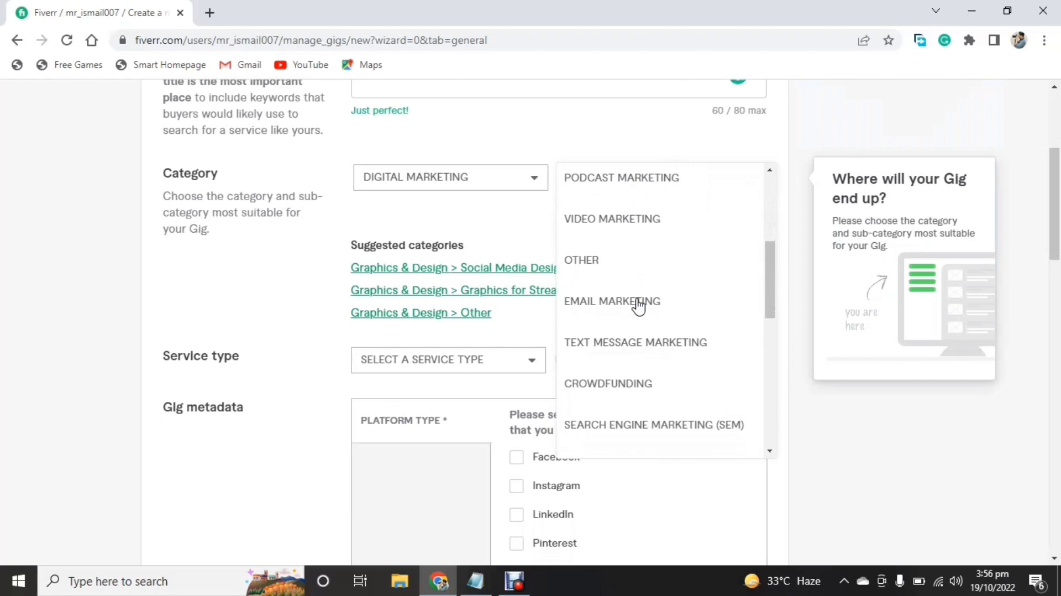
pyautogui.click(540, 241)
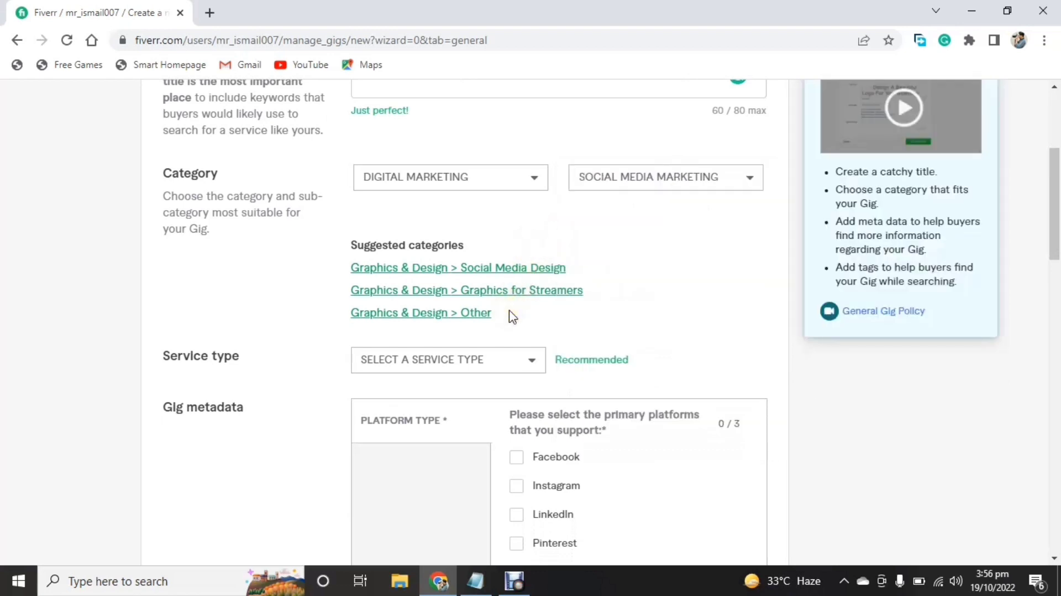
# - Set the service type to Social Content and choose YouTube as the supported platform in the gig metadata
pyautogui.click(504, 366)
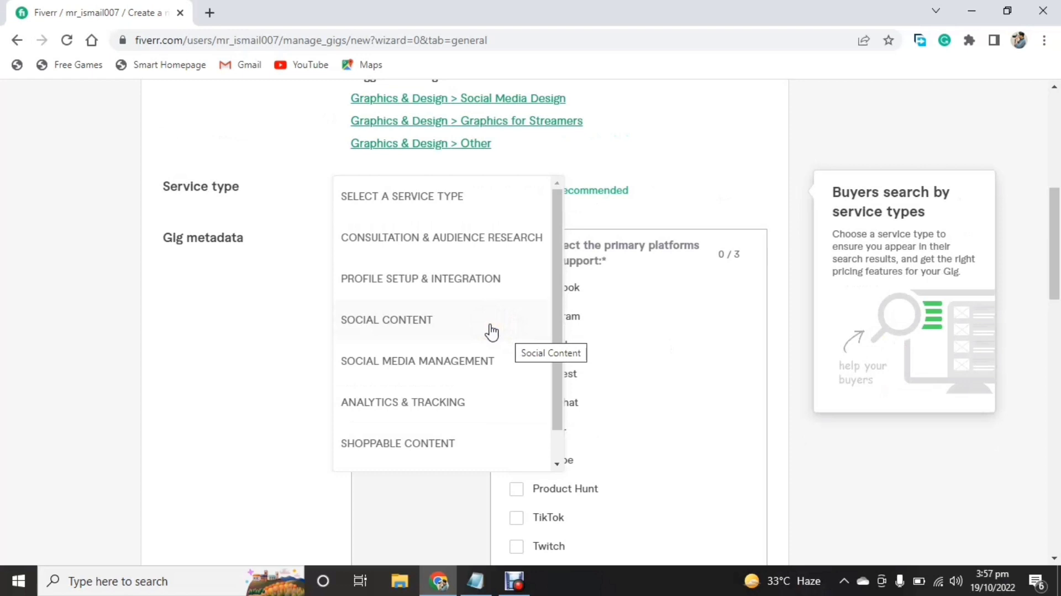
pyautogui.click(491, 332)
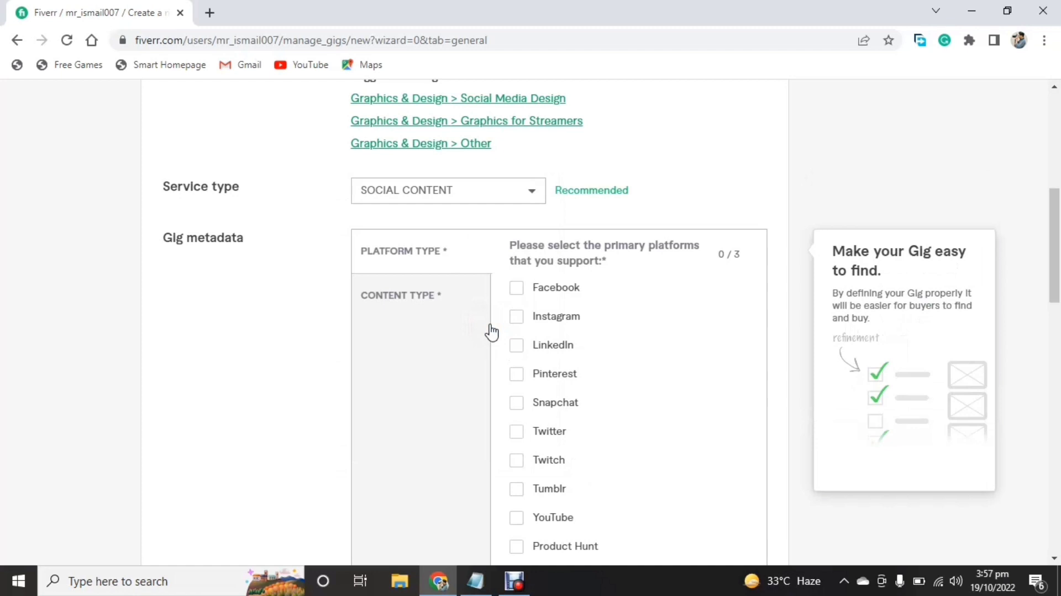
pyautogui.scroll(-2, 491, 332)
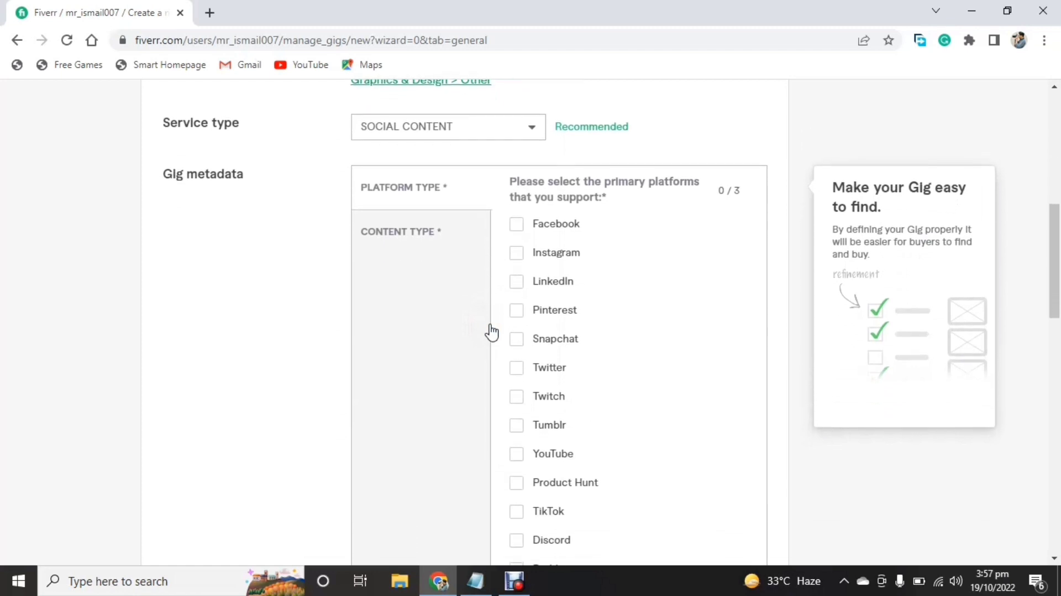
pyautogui.scroll(-1, 490, 332)
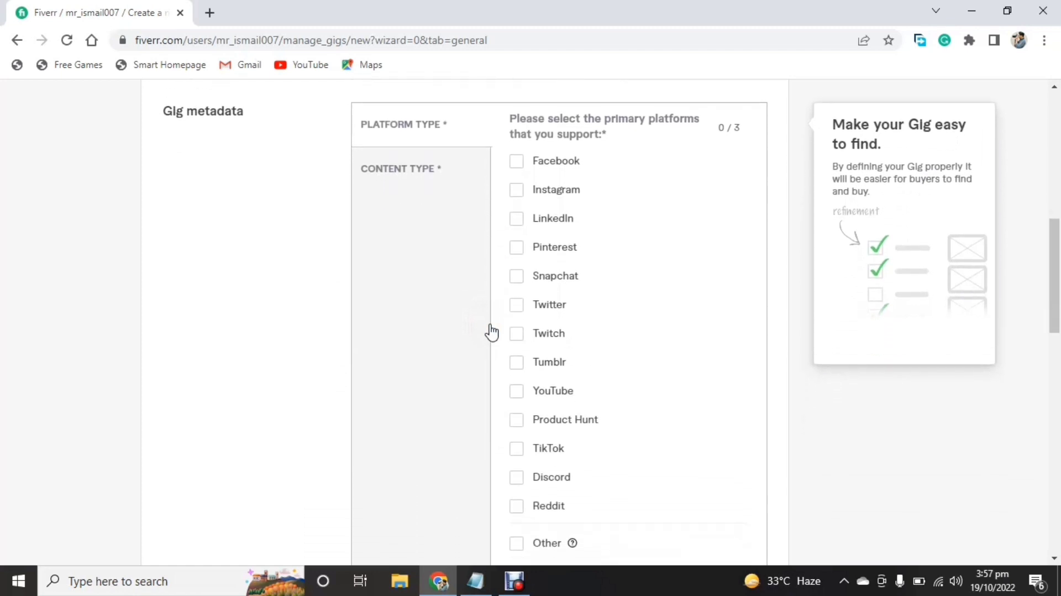
pyautogui.scroll(-1, 491, 333)
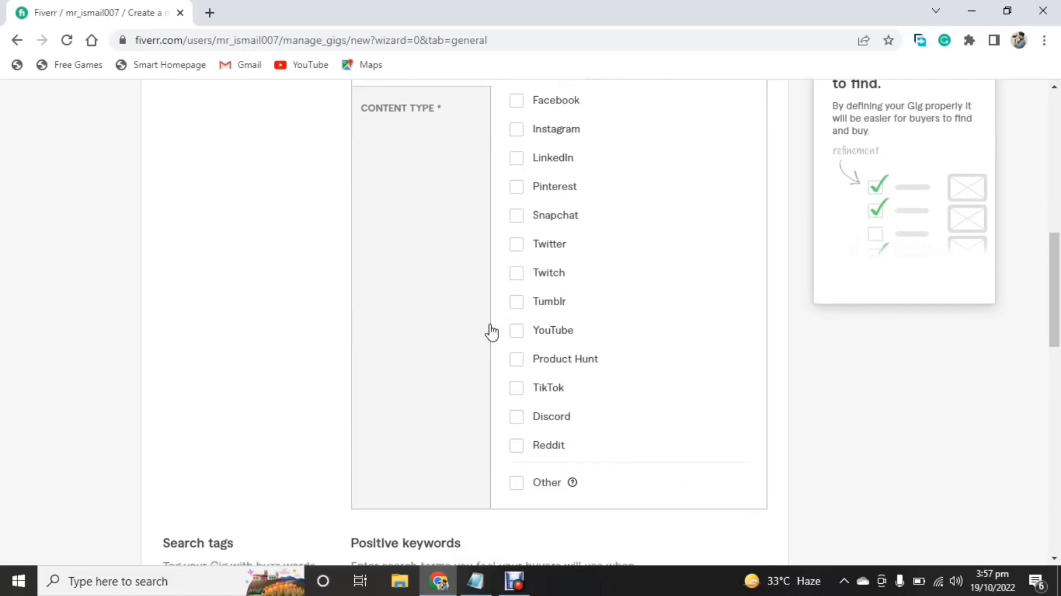
pyautogui.click(526, 331)
pyautogui.click(520, 335)
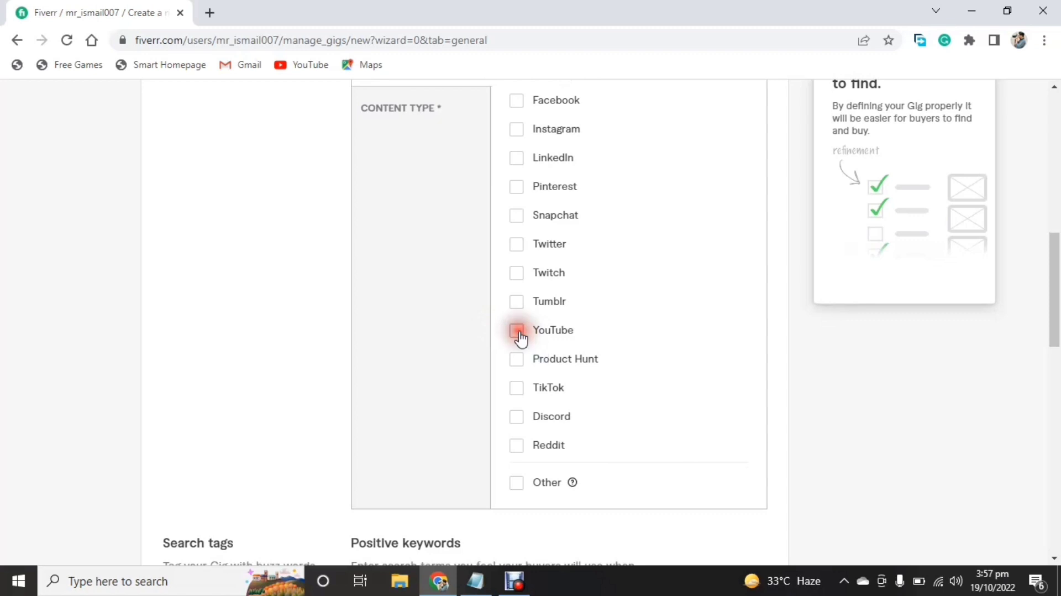
# - Choose Image as the offered content type in the gig metadata
pyautogui.scroll(2, 396, 252)
pyautogui.click(399, 232)
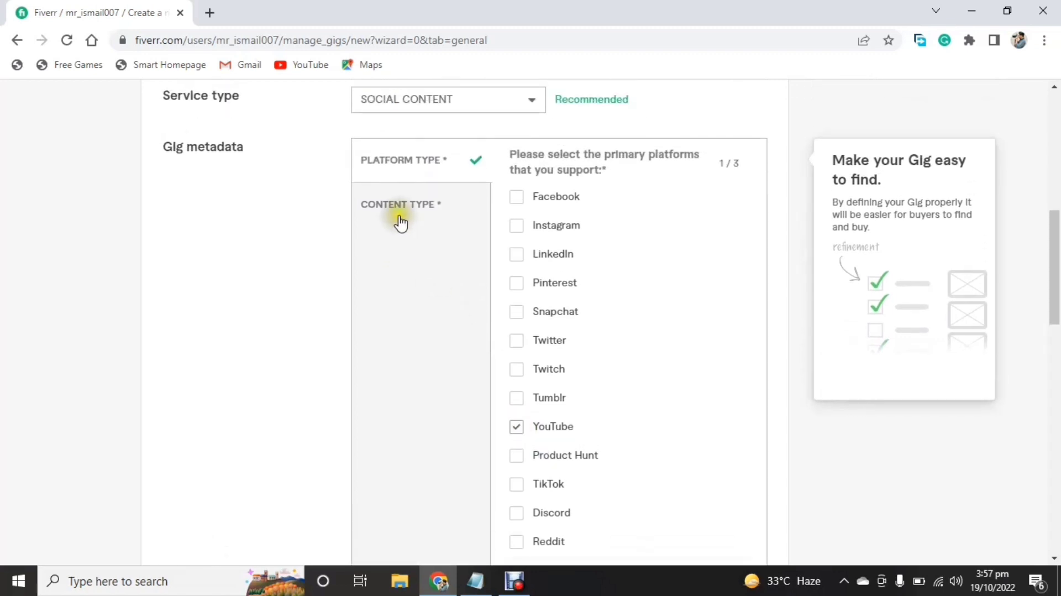
pyautogui.click(402, 218)
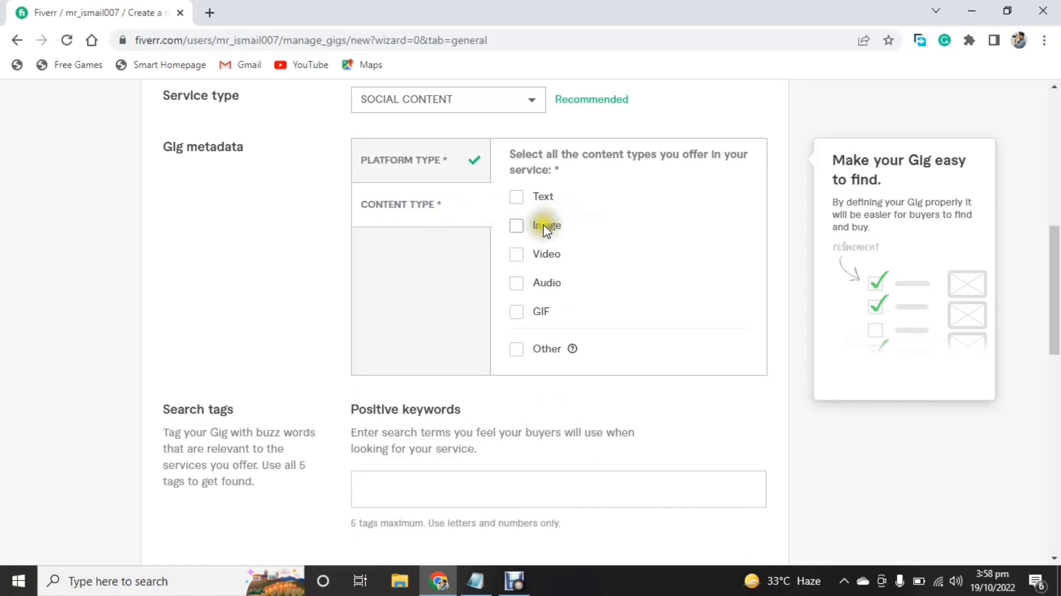
pyautogui.click(519, 227)
# - Add the search tags youtube thumbnail, youtube thumbnail design, amazing youtube thumbnail and professional youtube thumbnail as positive keywords
pyautogui.scroll(-3, 621, 286)
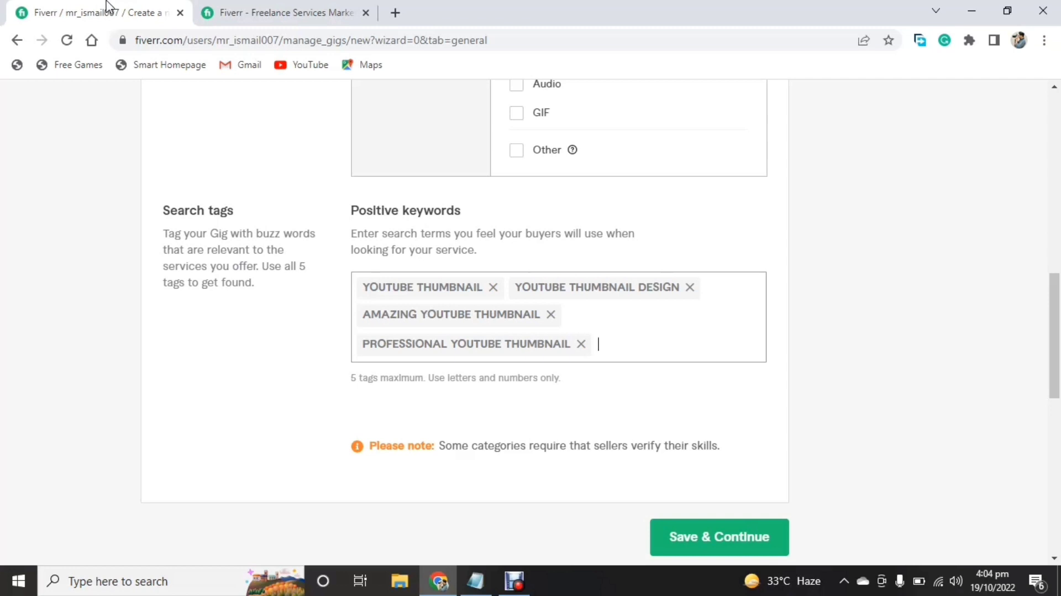
pyautogui.moveTo(436, 294)
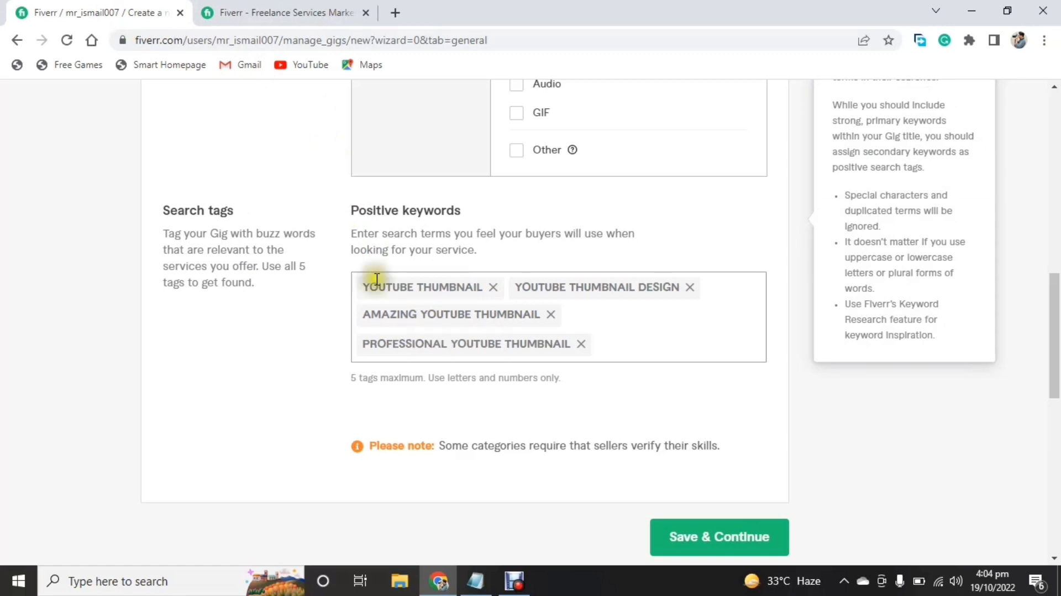
# - Look up keyword suggestions for "youtube thumbnail" in the marketplace search and return to the gig form
pyautogui.click(303, 16)
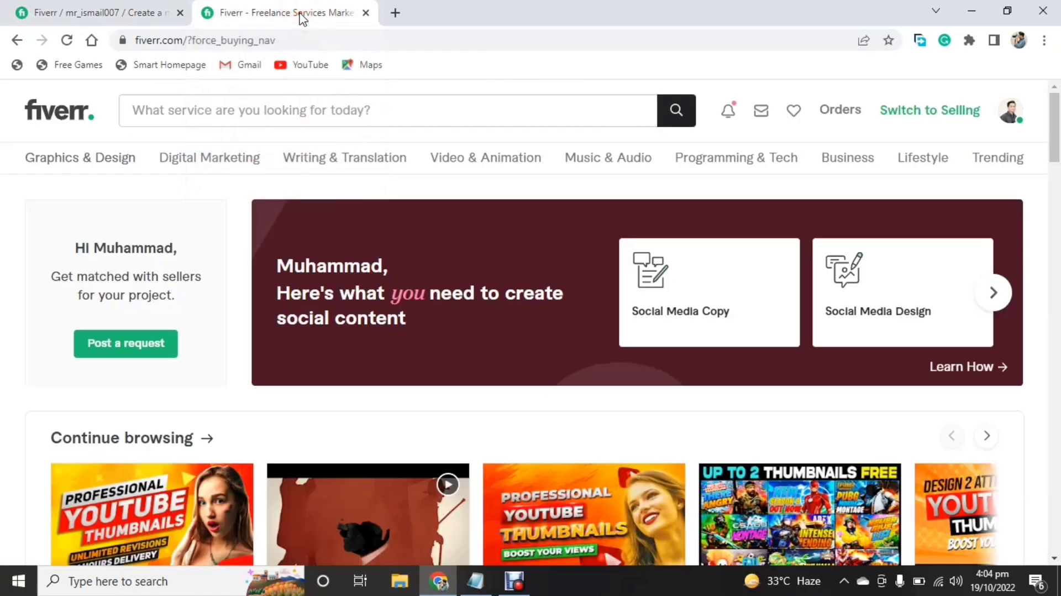
pyautogui.click(302, 115)
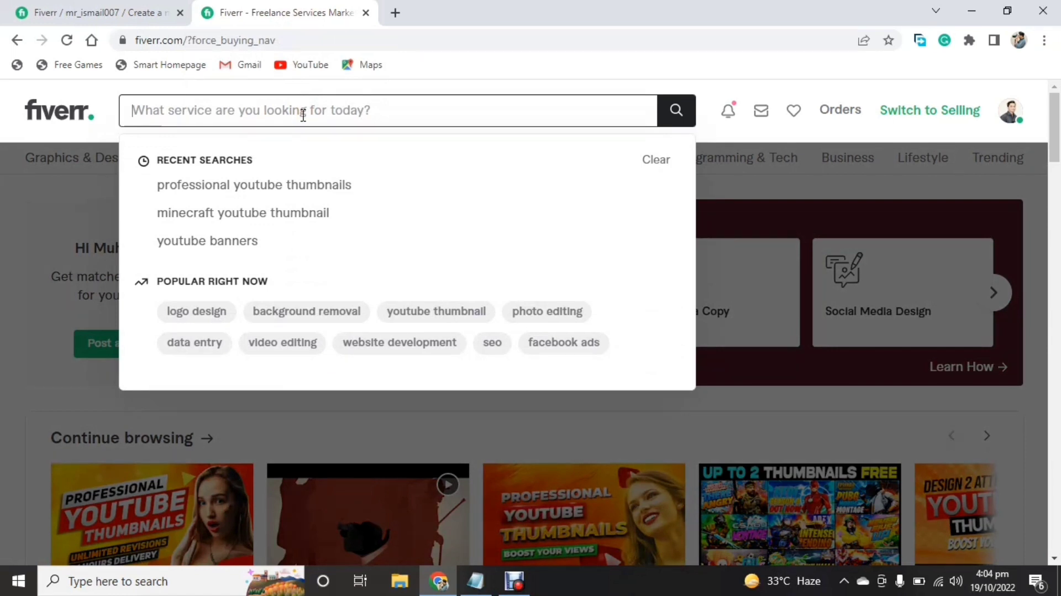
pyautogui.write('youtub')
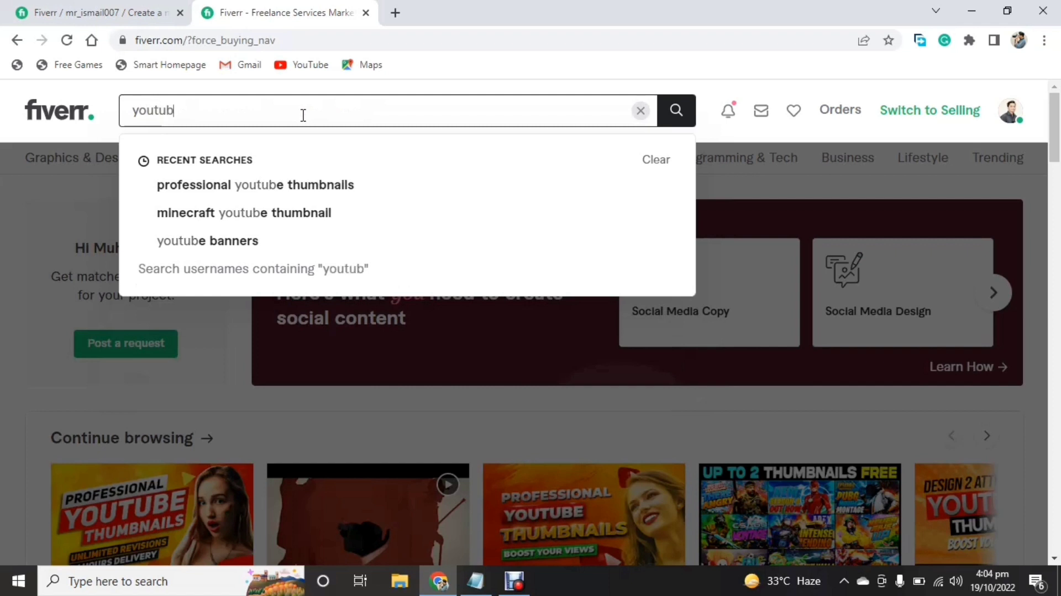
pyautogui.write('e thum')
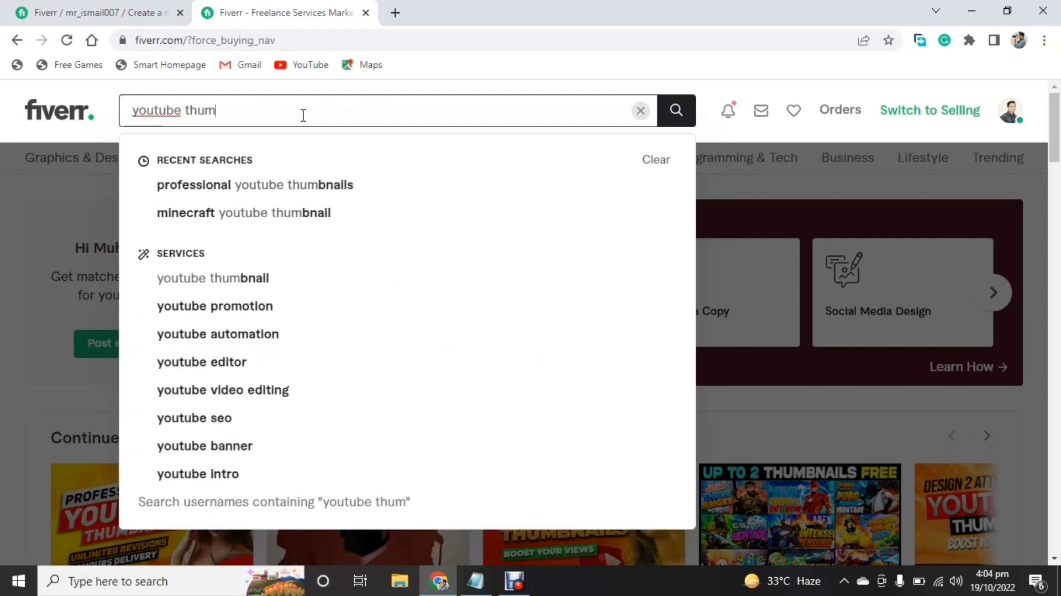
pyautogui.write('bnail')
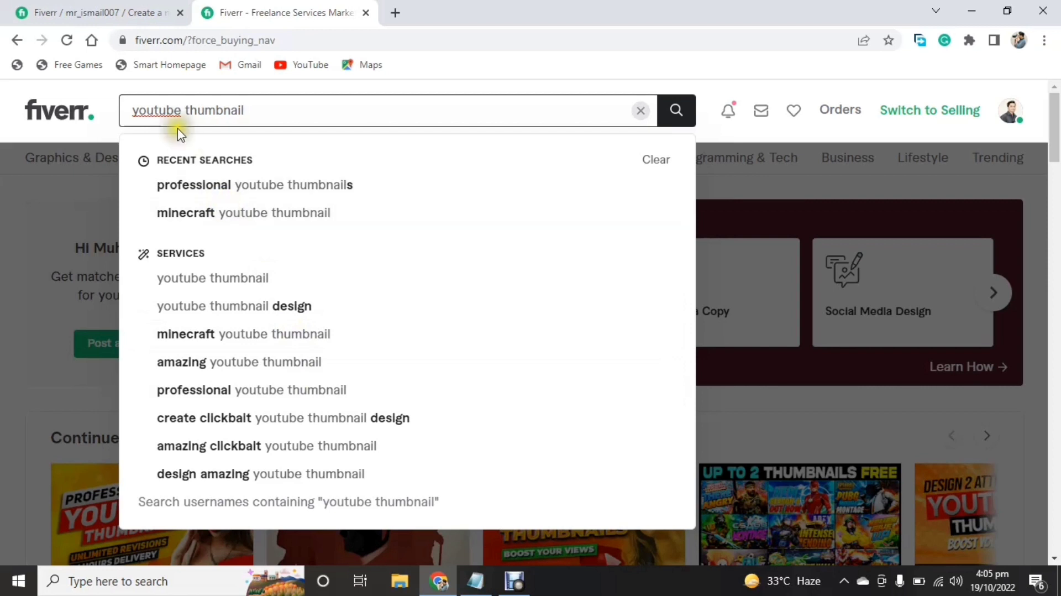
pyautogui.click(142, 13)
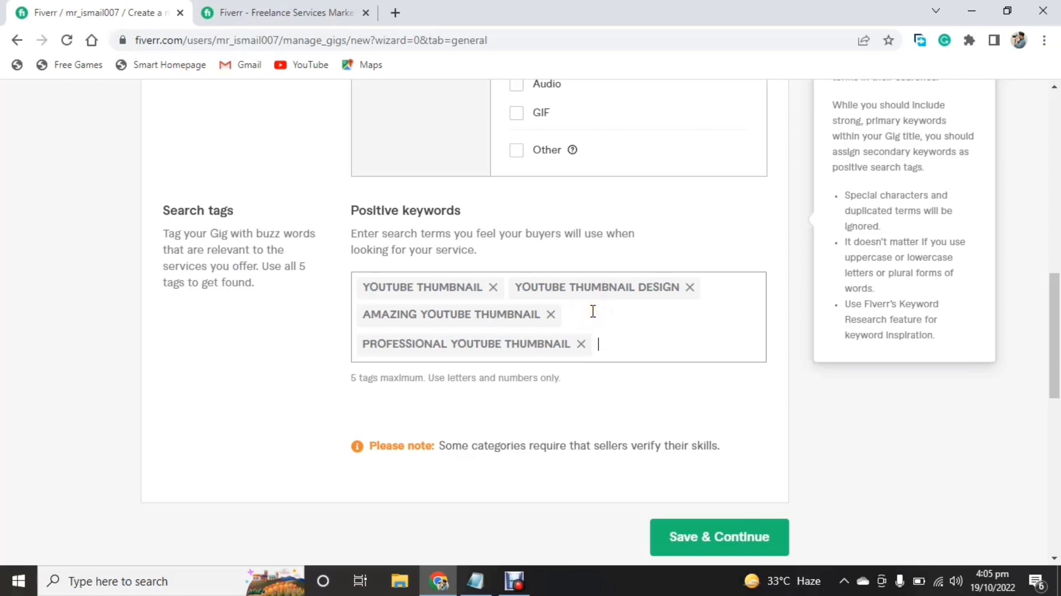
pyautogui.scroll(12, 593, 311)
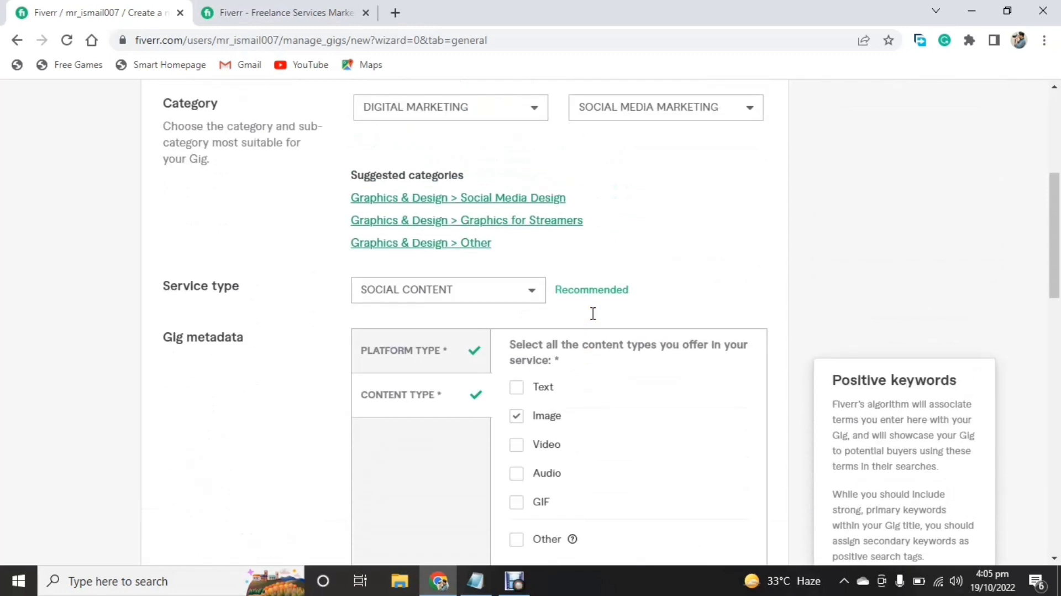
pyautogui.scroll(-20, 593, 313)
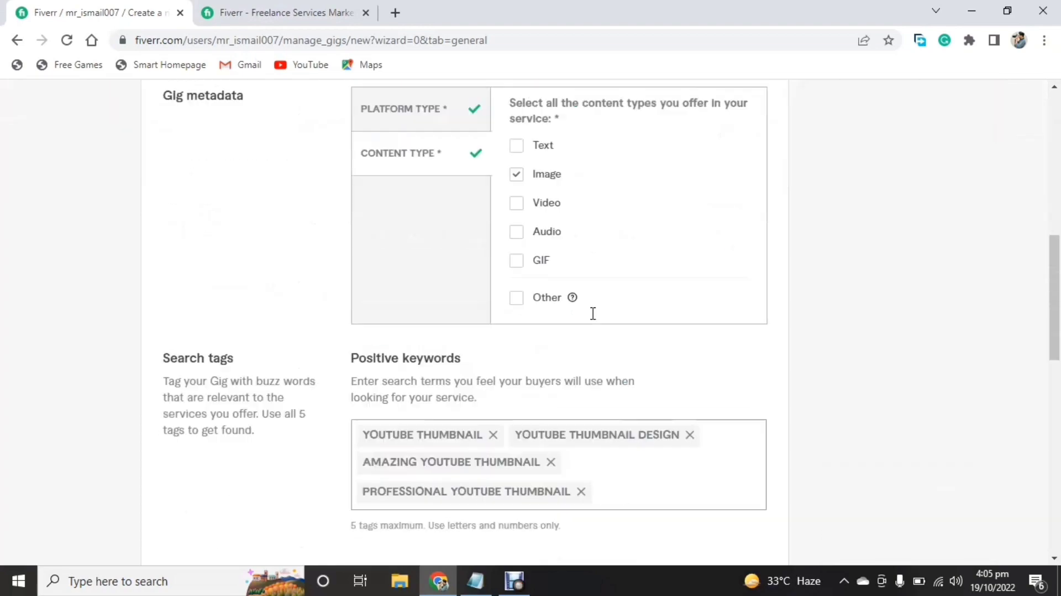
pyautogui.scroll(6, 593, 313)
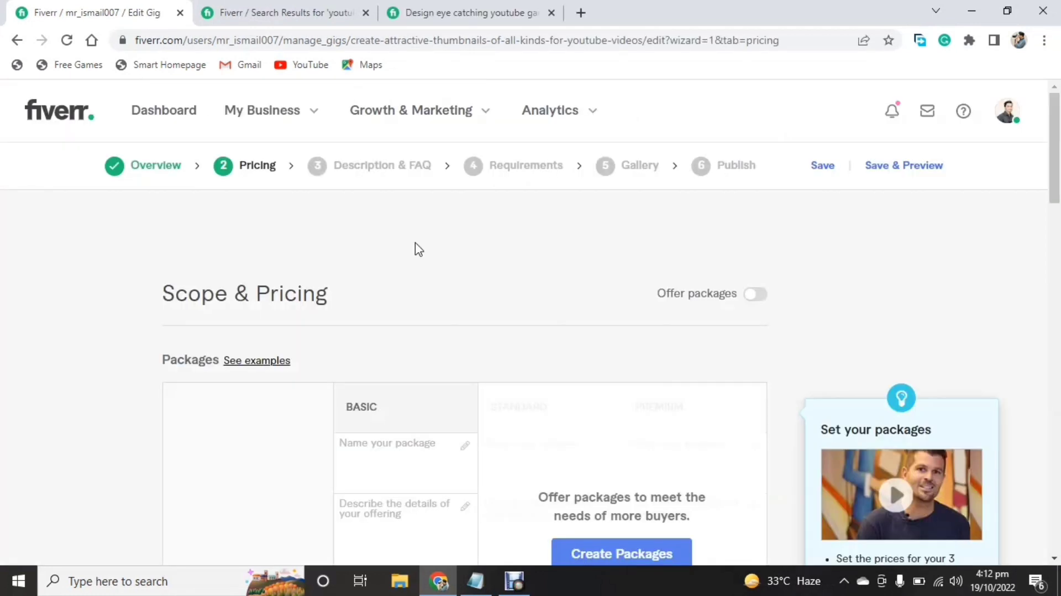
# - Turn on the three-package offer in the gig's Scope & Pricing section
pyautogui.scroll(-3, 418, 249)
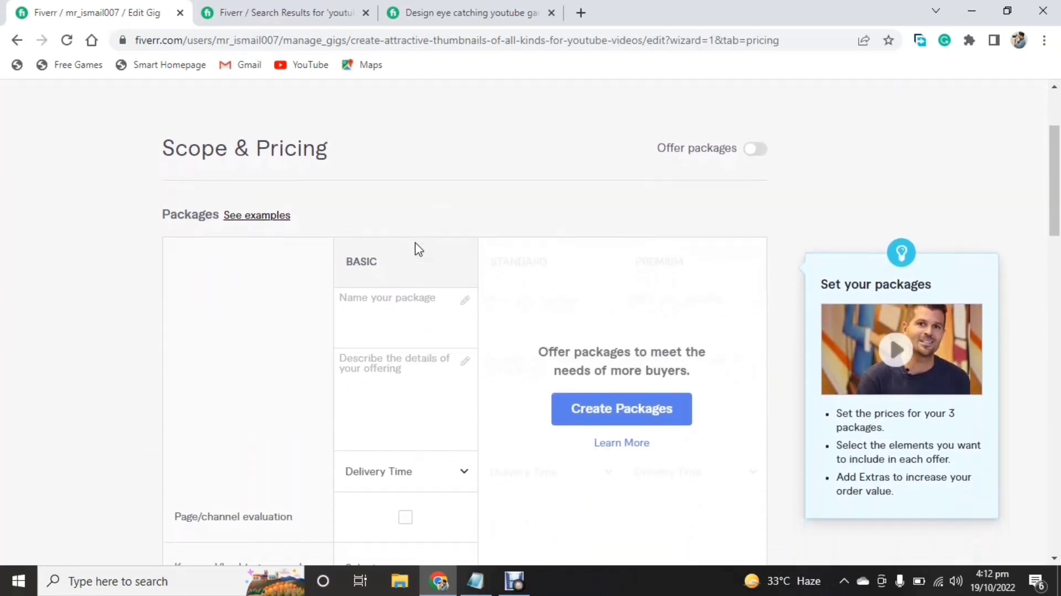
pyautogui.scroll(-1, 419, 249)
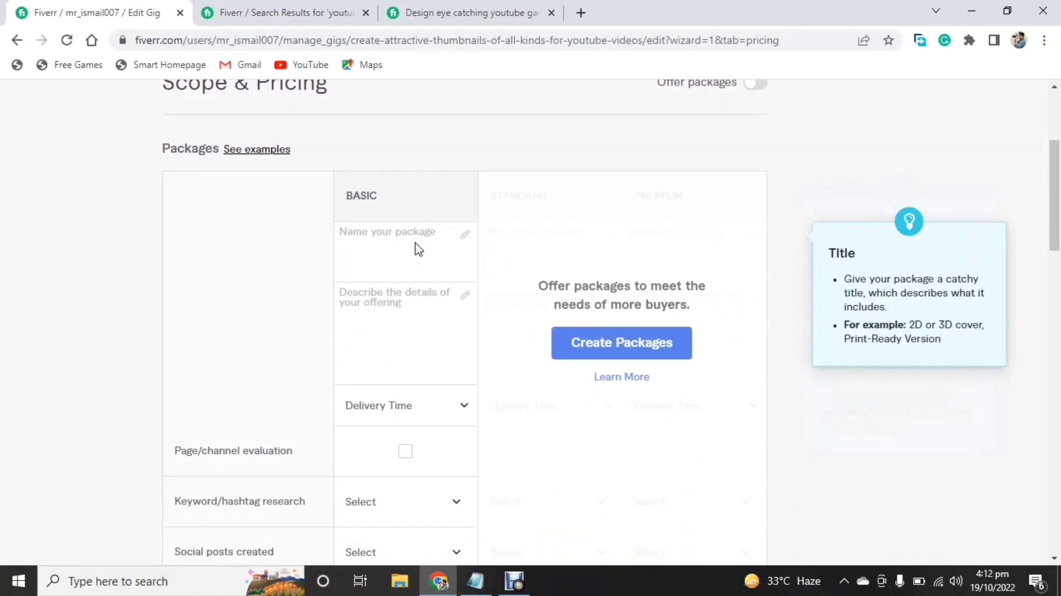
pyautogui.scroll(-1, 419, 249)
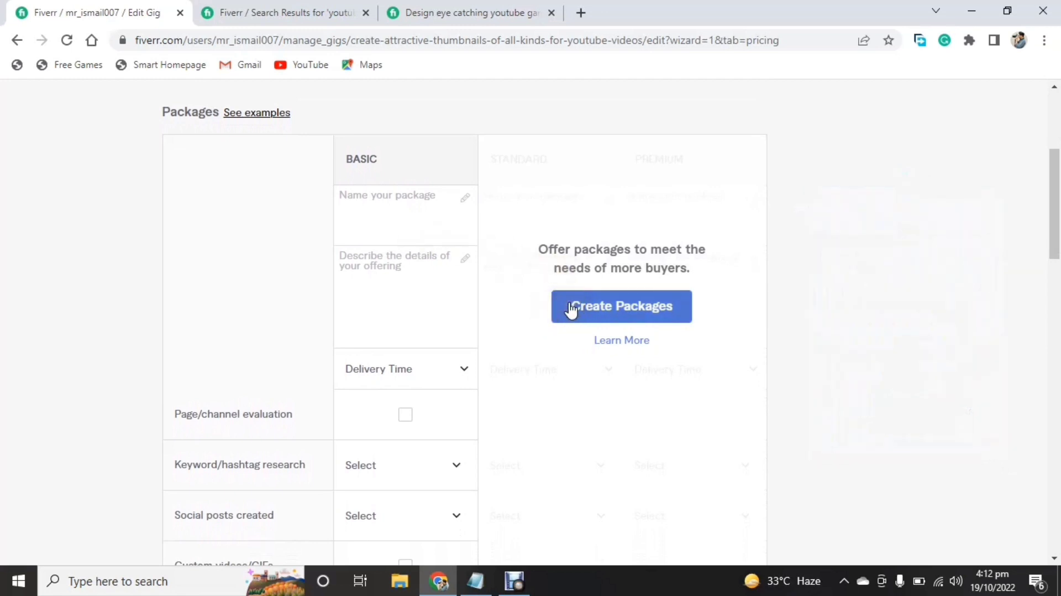
pyautogui.click(571, 308)
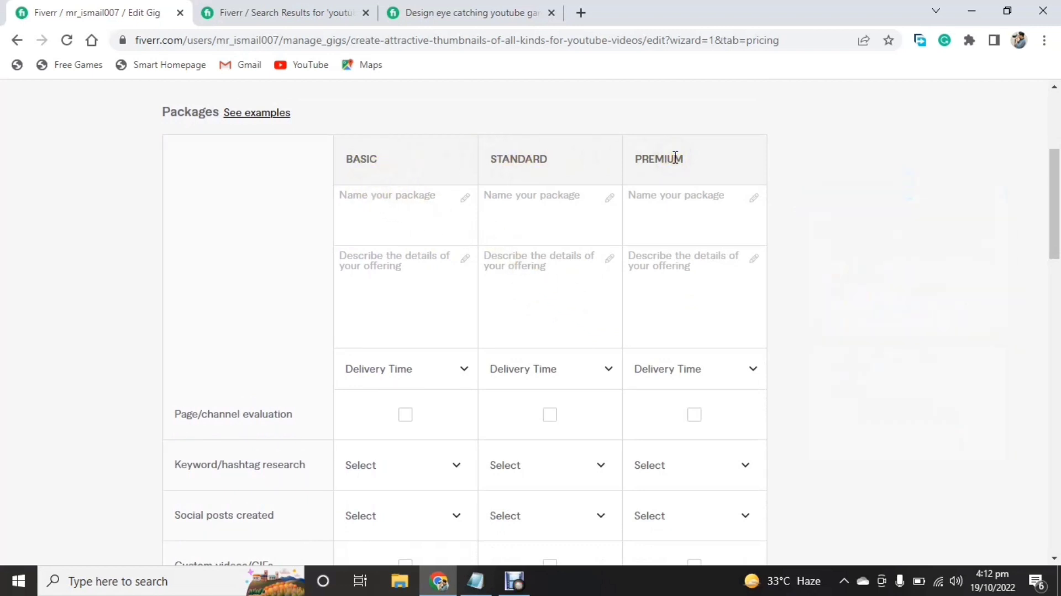
# - Name and describe the Basic, Standard and Premium packages as 1 Thumbnail, 2 Thumbnail + 1 FREE and 4 Thumbnail + 2 FREE
pyautogui.moveTo(338, 191)
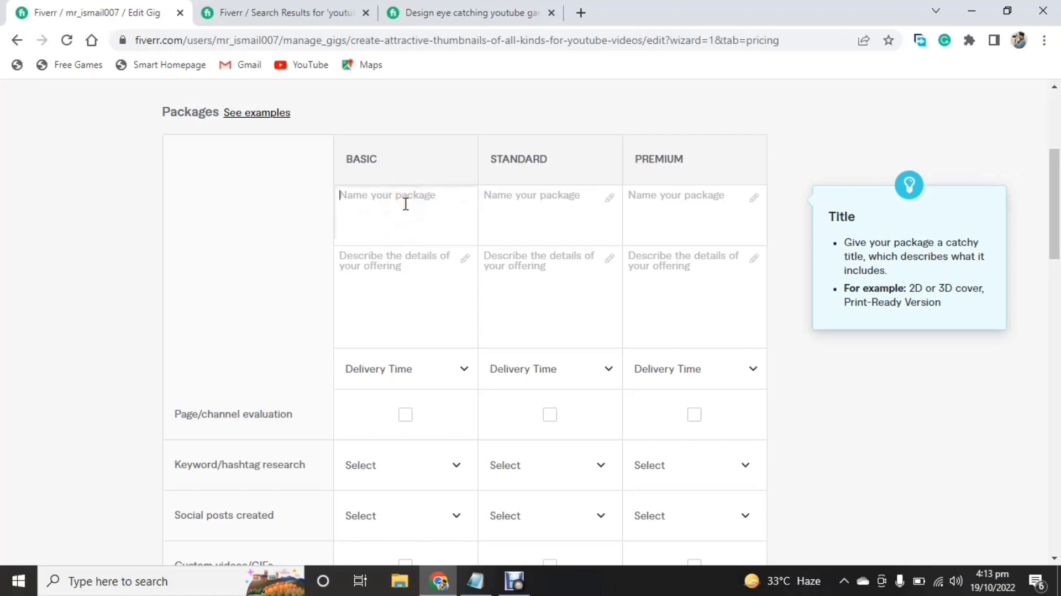
pyautogui.click(393, 255)
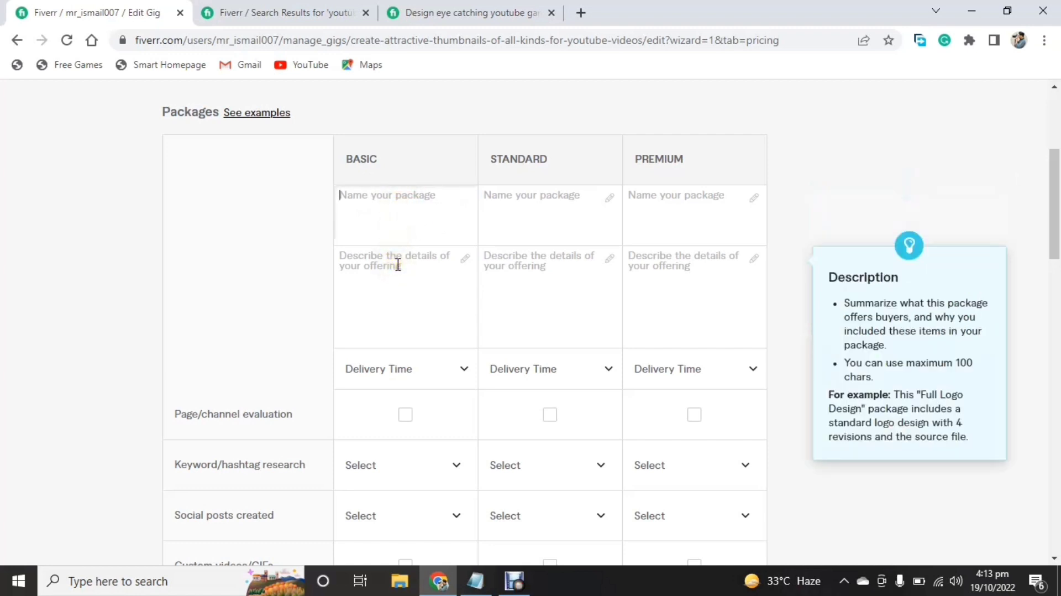
pyautogui.click(398, 265)
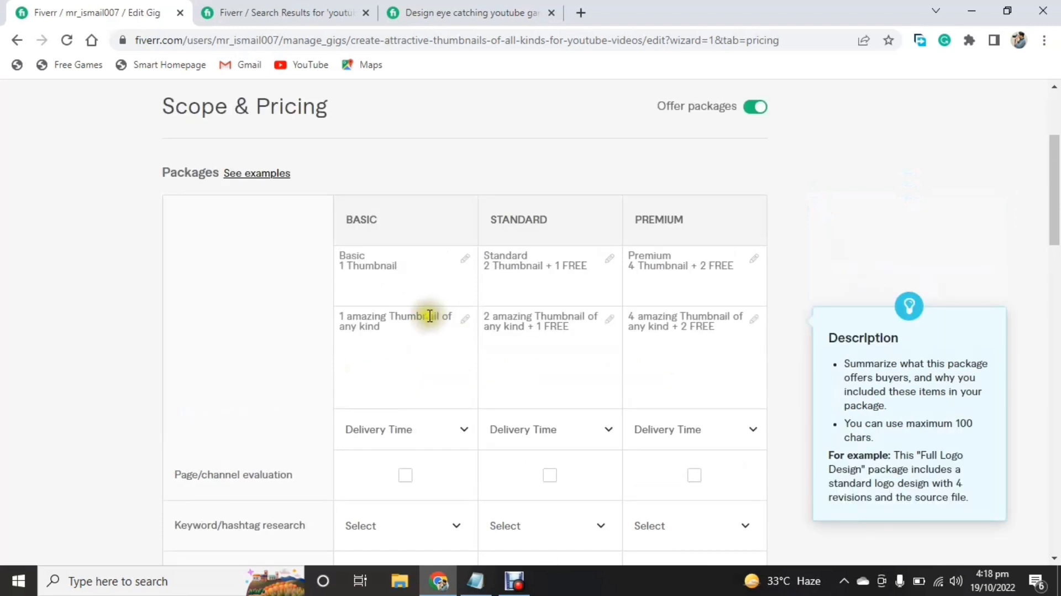
pyautogui.click(401, 300)
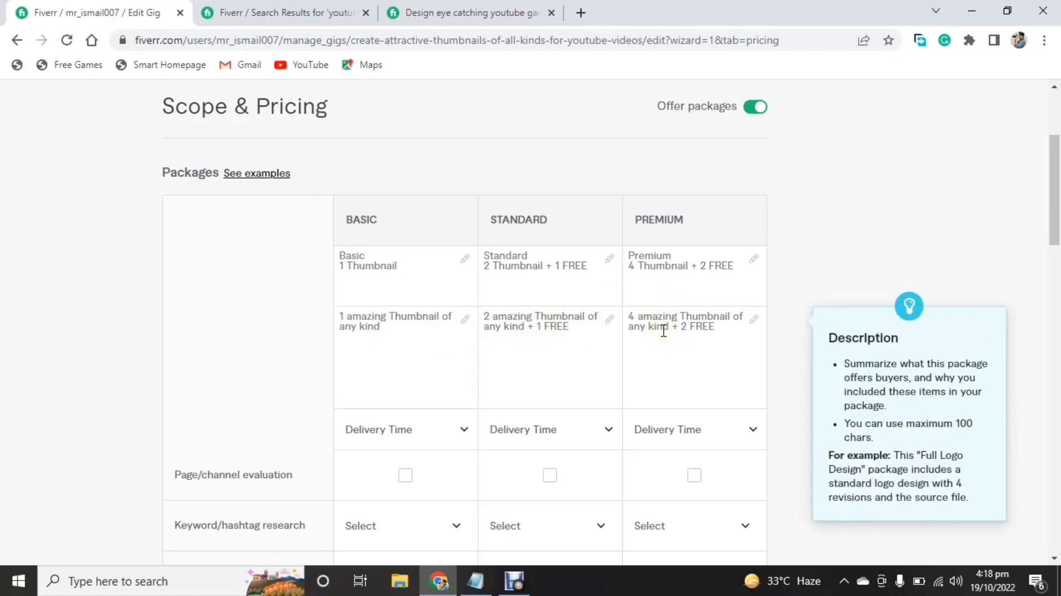
# - Set the delivery time to 1 day for the Basic, Standard and Premium packages
pyautogui.scroll(-2, 662, 323)
pyautogui.scroll(-2, 663, 320)
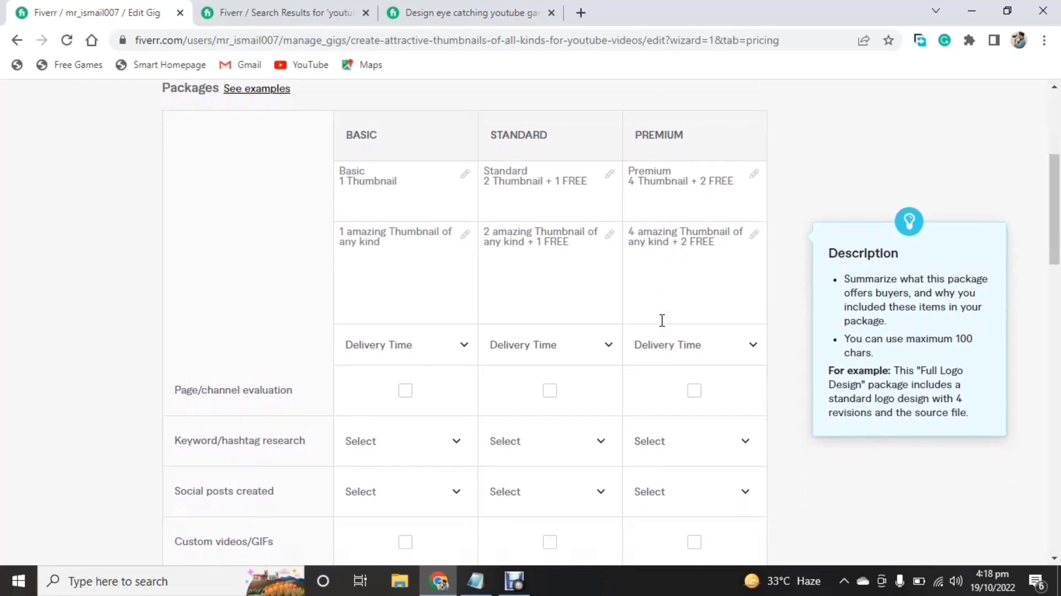
pyautogui.click(404, 335)
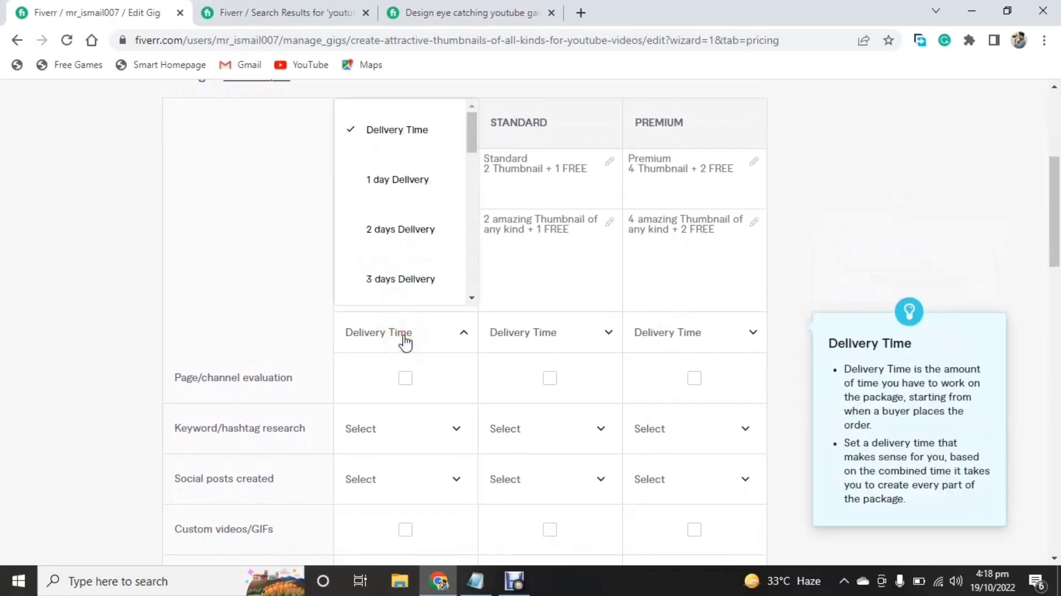
pyautogui.click(425, 192)
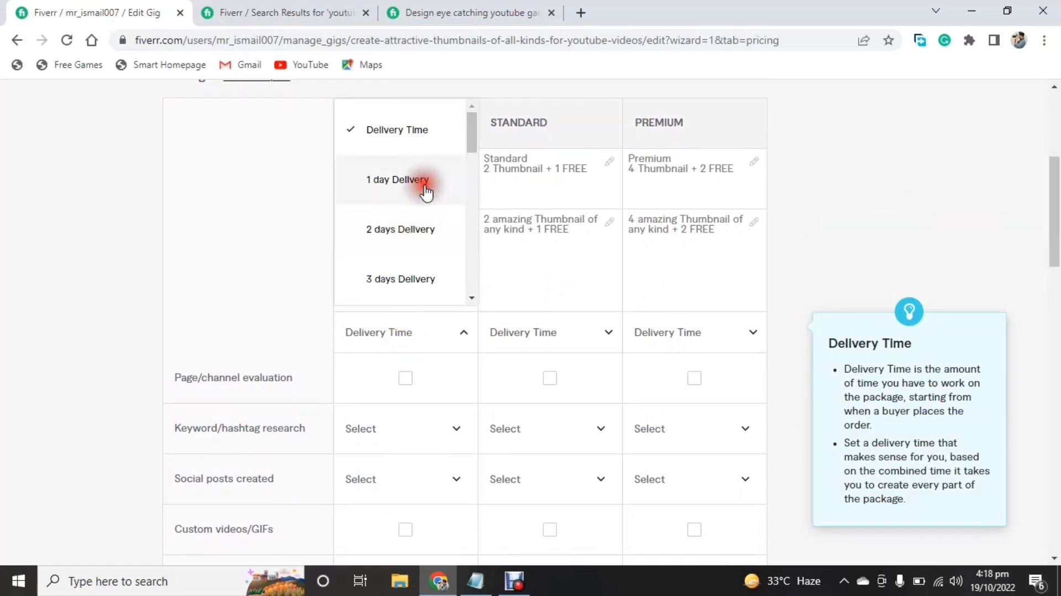
pyautogui.click(518, 334)
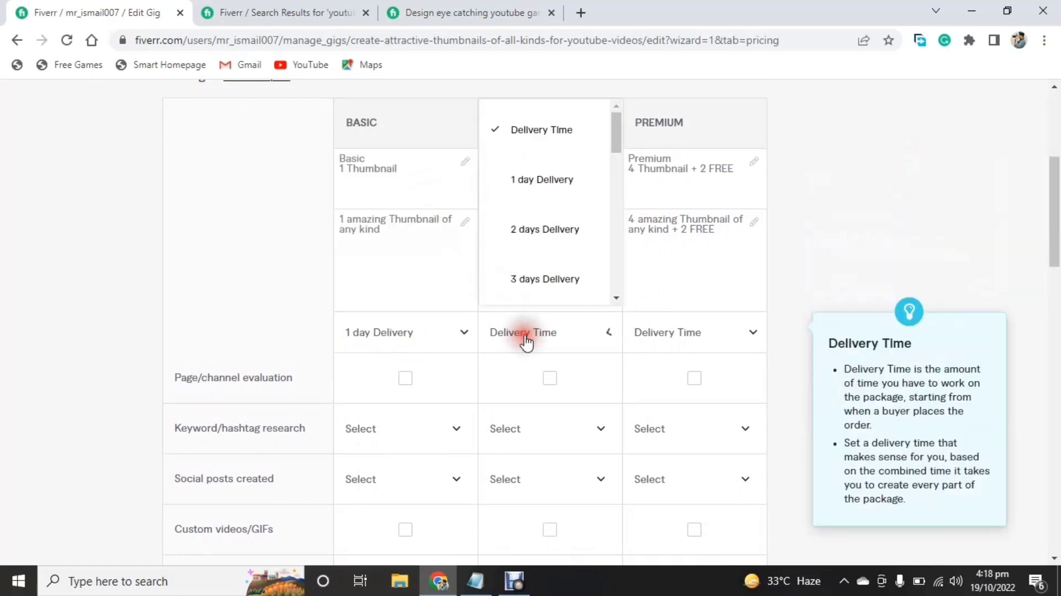
pyautogui.click(528, 183)
pyautogui.click(692, 346)
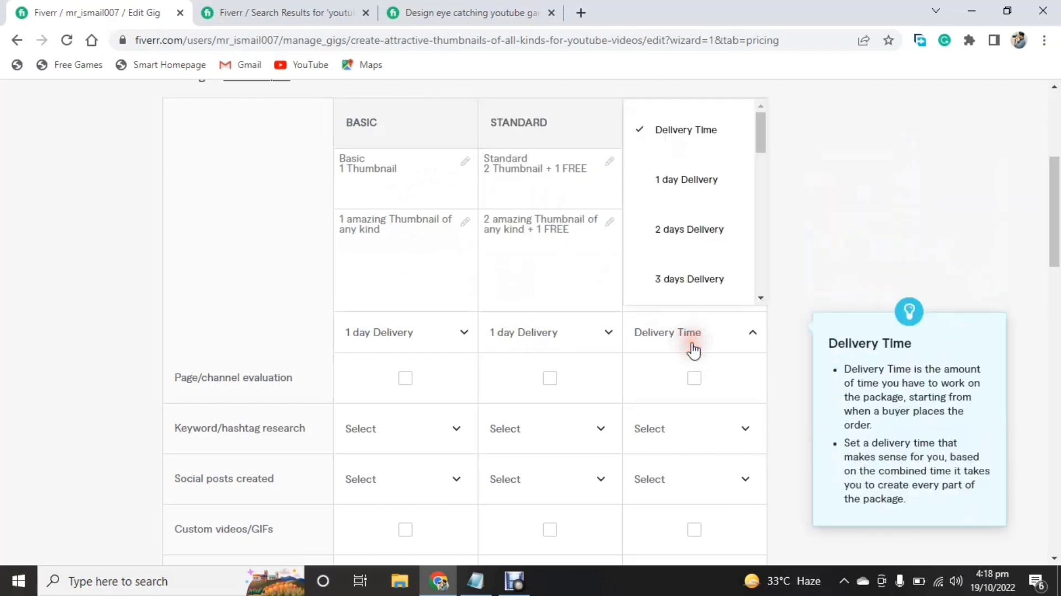
pyautogui.click(678, 183)
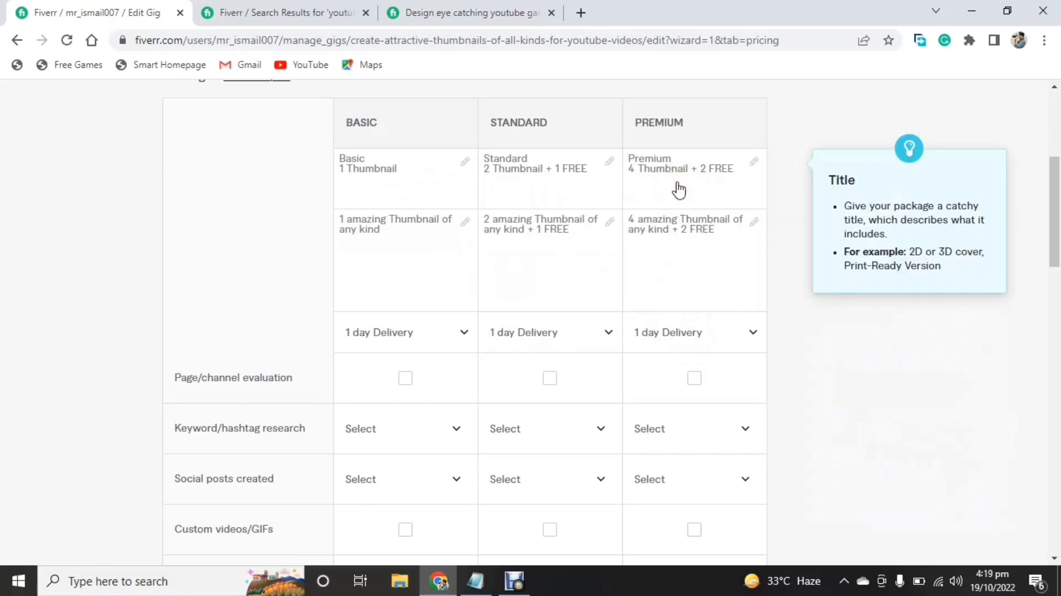
# - Examine the optional package features, from page/channel evaluation and keyword research to custom graphics and revisions
pyautogui.scroll(-3, 636, 294)
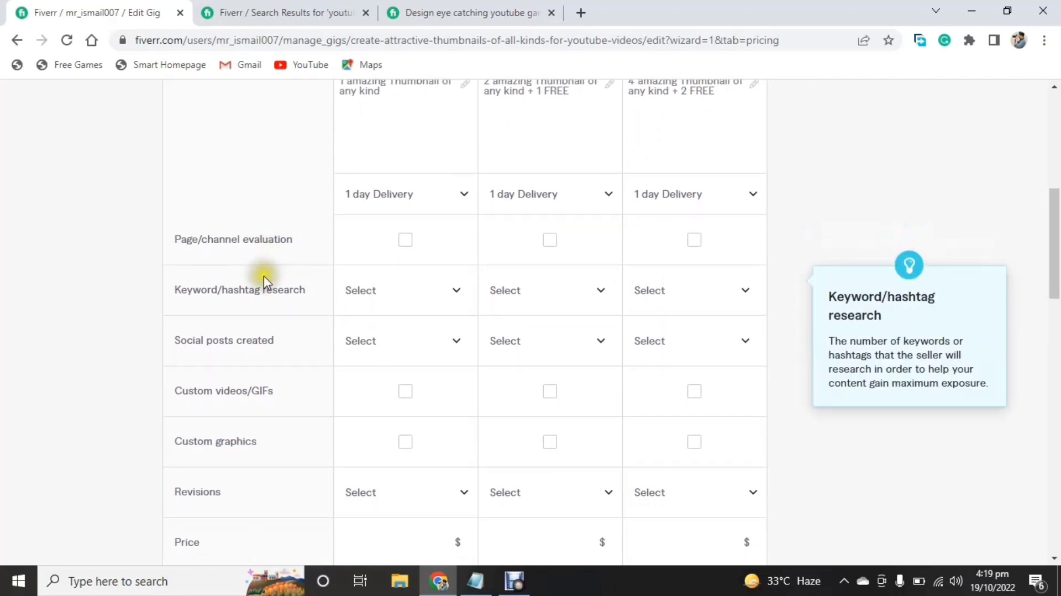
pyautogui.scroll(-2, 257, 290)
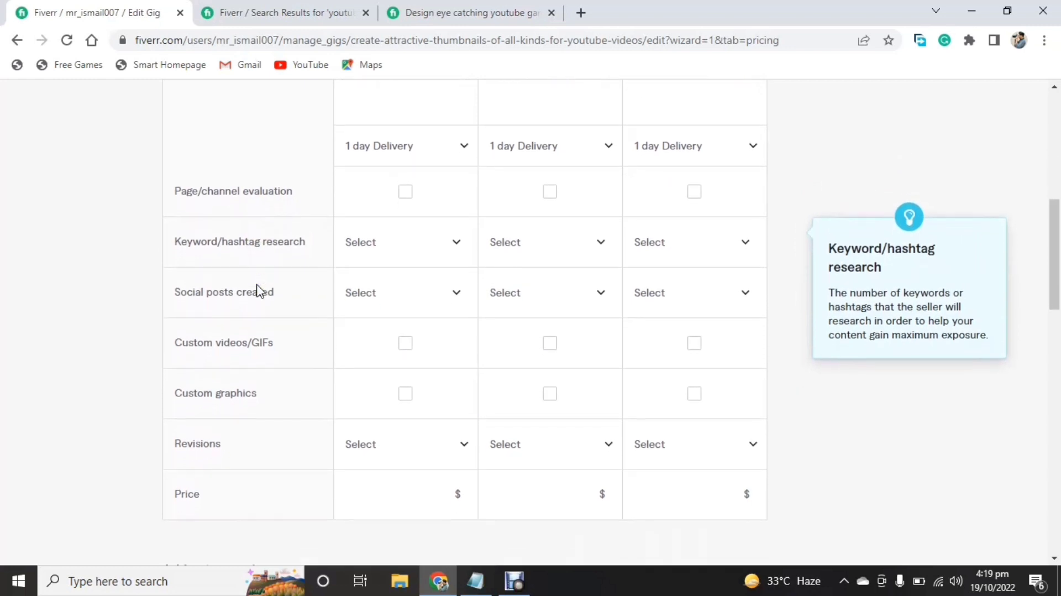
pyautogui.click(230, 310)
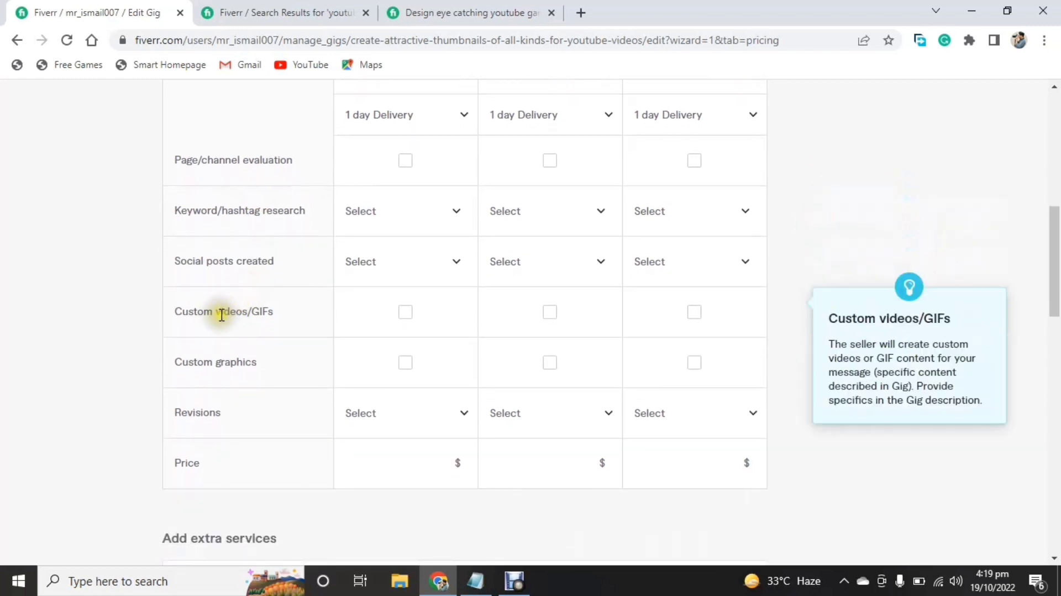
pyautogui.scroll(-1, 224, 315)
pyautogui.click(290, 334)
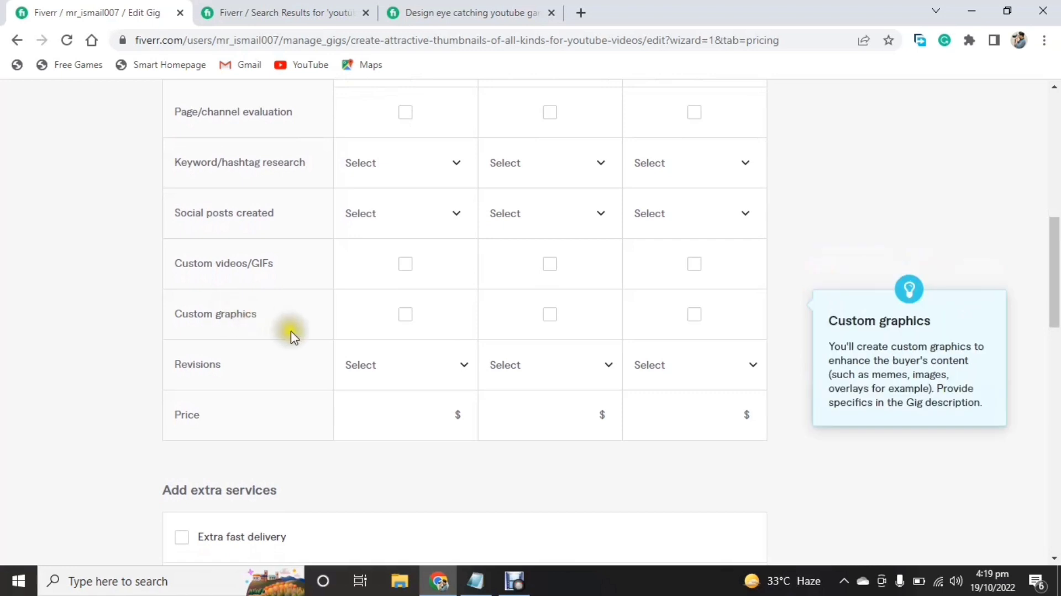
pyautogui.scroll(-1, 293, 337)
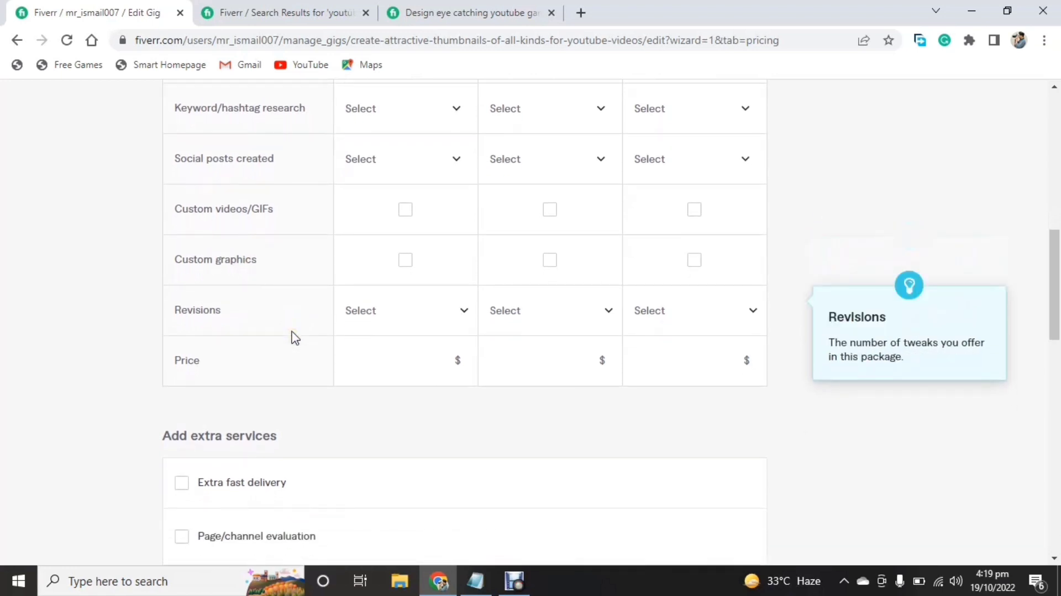
pyautogui.click(236, 315)
pyautogui.click(367, 241)
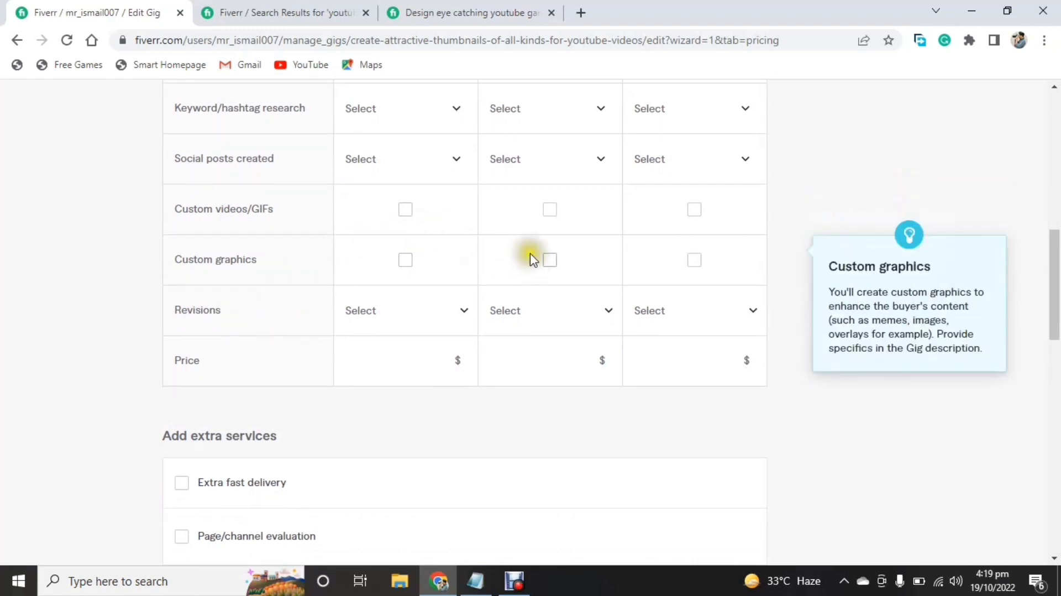
pyautogui.click(439, 158)
pyautogui.click(439, 157)
pyautogui.click(437, 158)
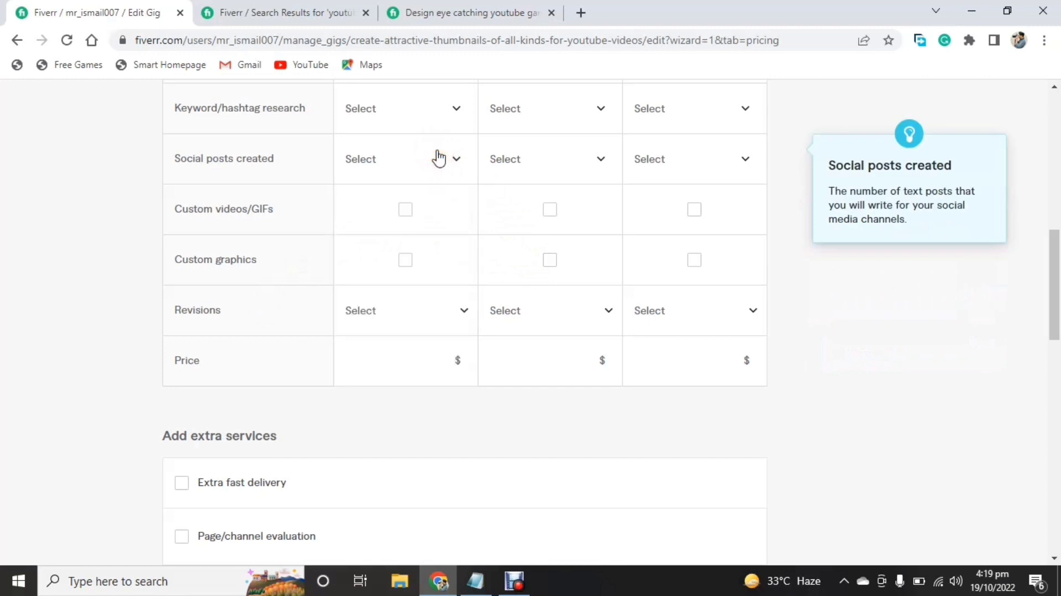
# - Set the package prices to $5 for Basic, $10 for Standard and $20 for Premium
pyautogui.click(397, 293)
pyautogui.click(403, 363)
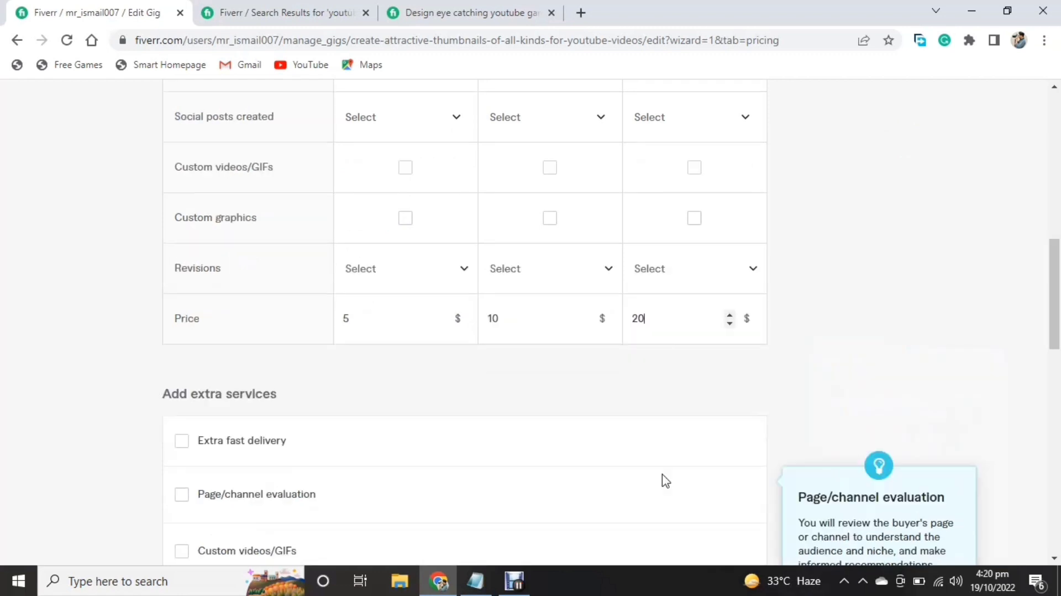
pyautogui.scroll(-3, 665, 480)
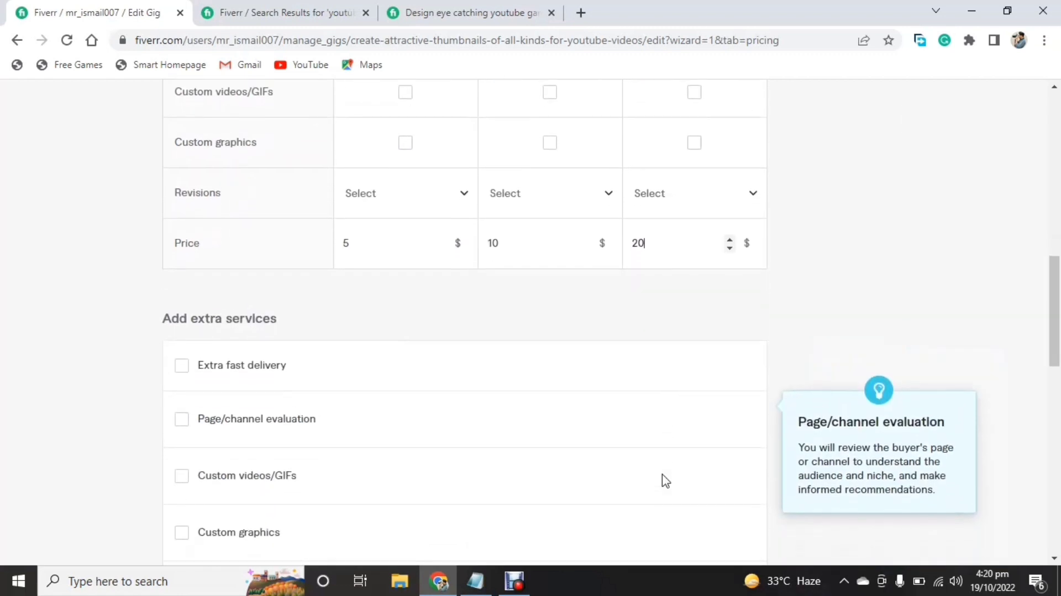
pyautogui.scroll(-2, 665, 480)
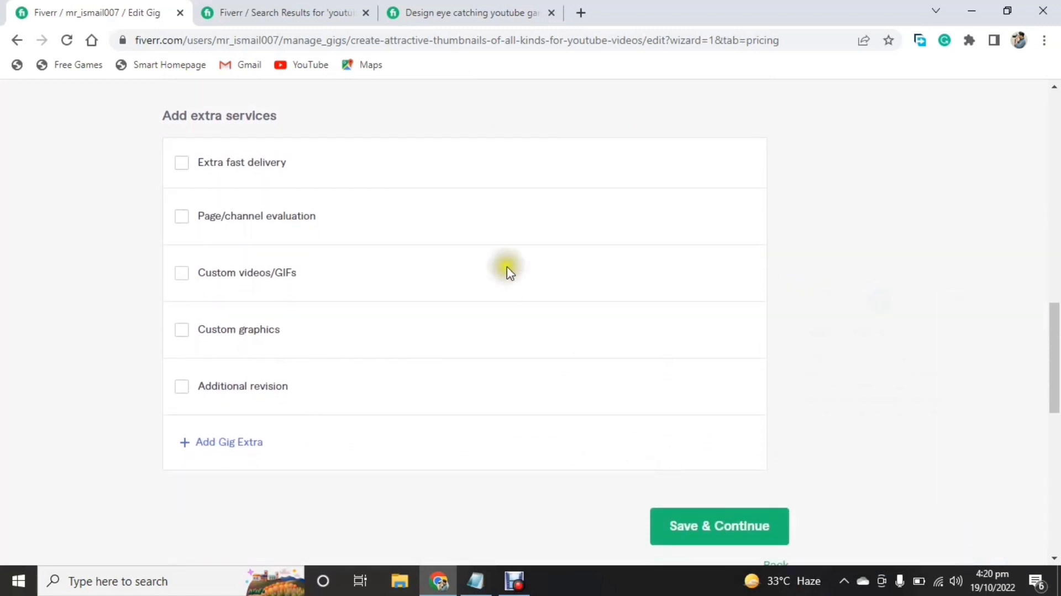
pyautogui.moveTo(261, 173)
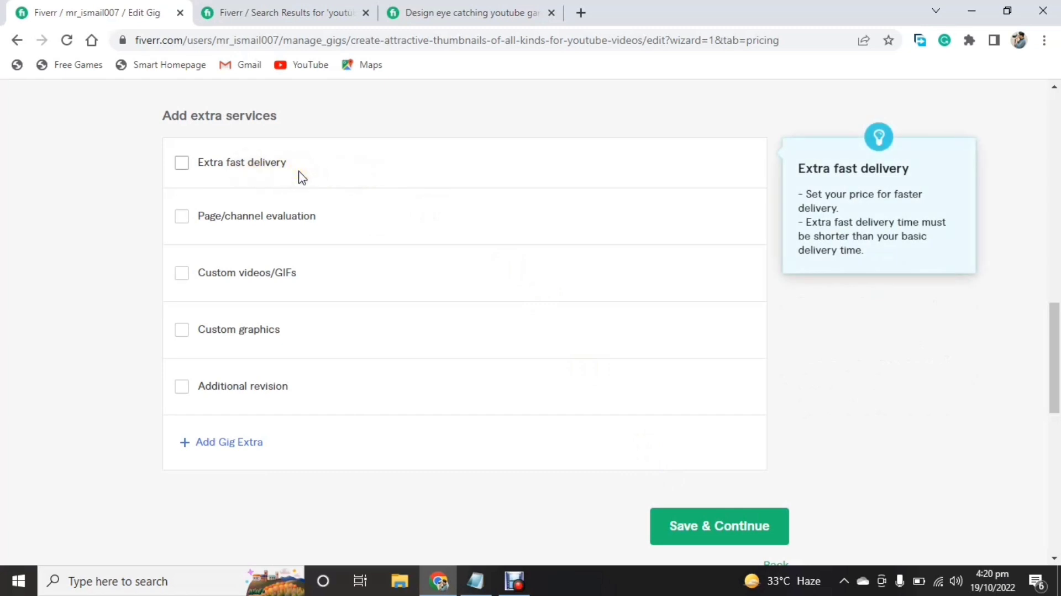
pyautogui.click(183, 163)
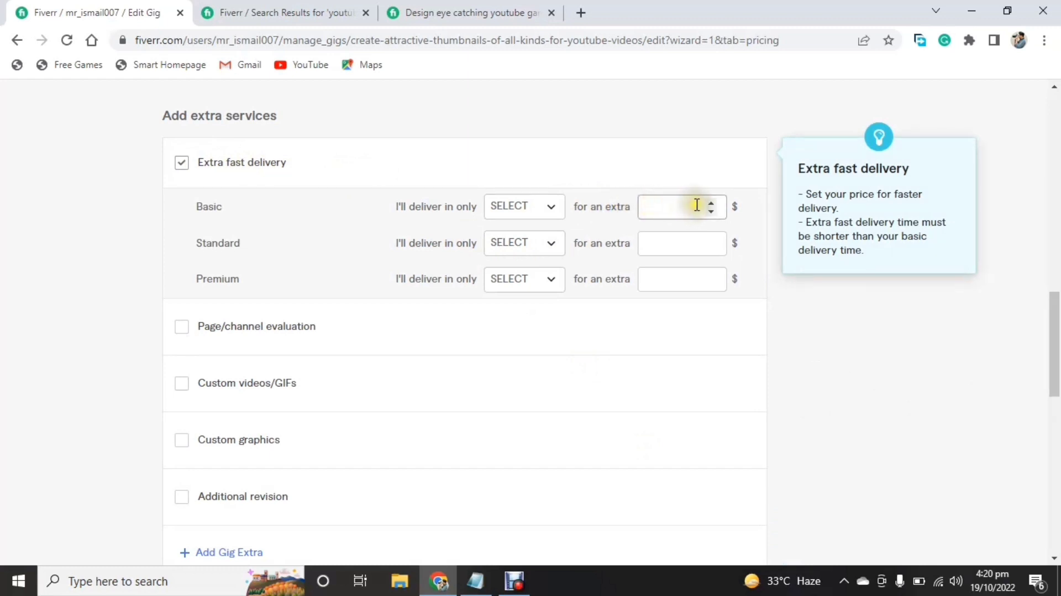
pyautogui.click(544, 212)
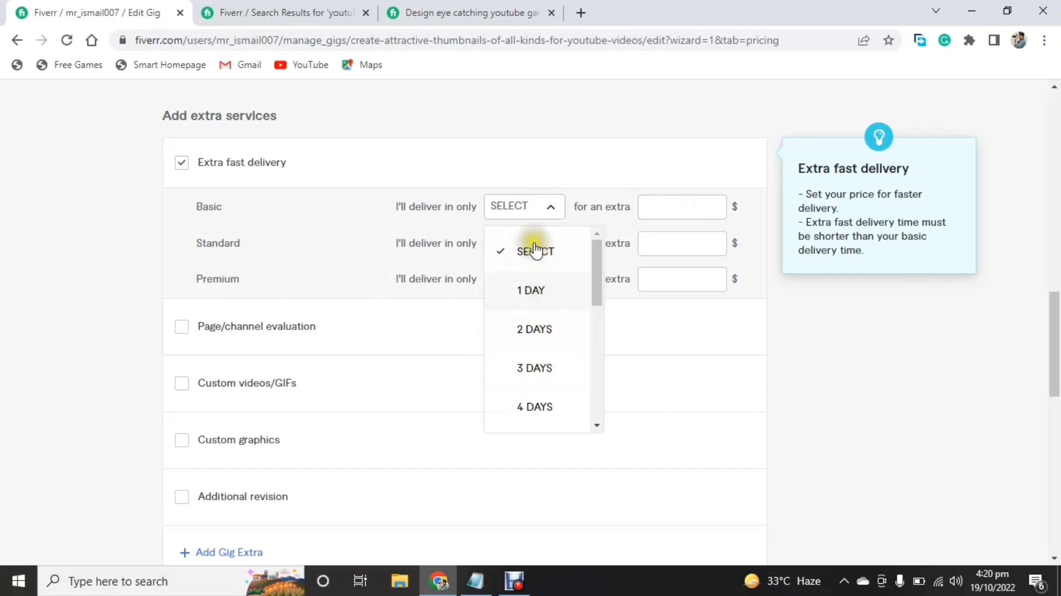
pyautogui.click(522, 207)
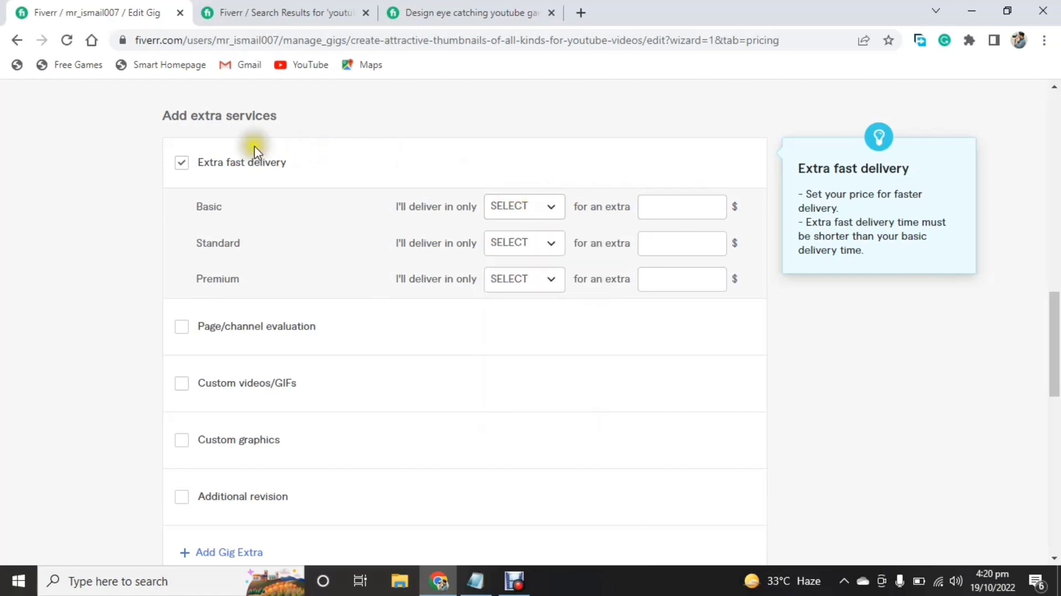
pyautogui.click(183, 163)
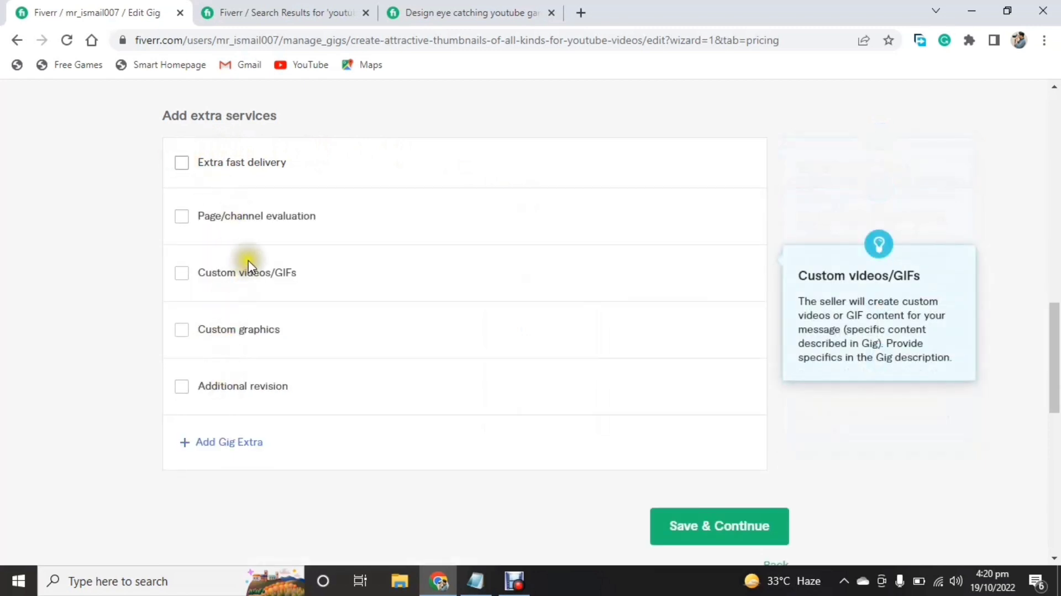
# - Save the gig's pricing without extra services and continue to the Description & FAQ stage
pyautogui.scroll(-3, 247, 373)
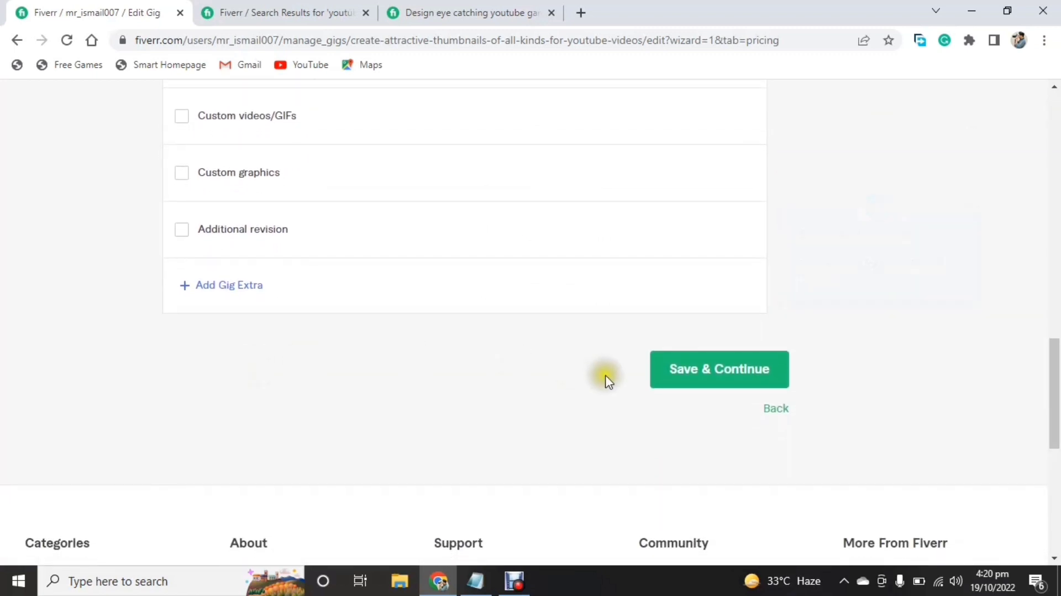
pyautogui.click(685, 375)
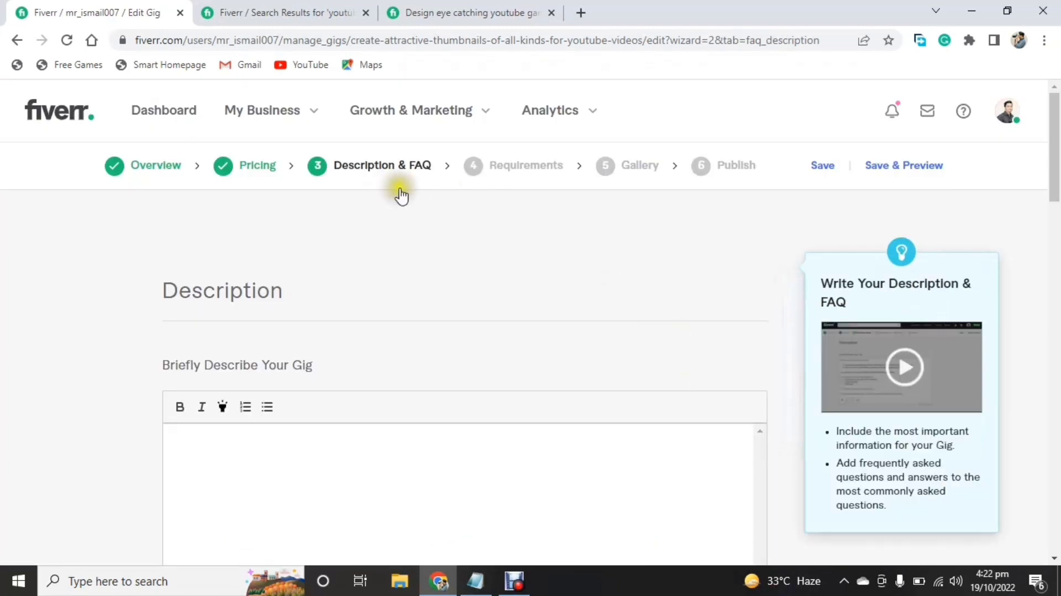
# - Open the competing "I will design eye catching youtube gaming thumbnail" gig from the search results and examine how its description is written
pyautogui.scroll(-3, 404, 205)
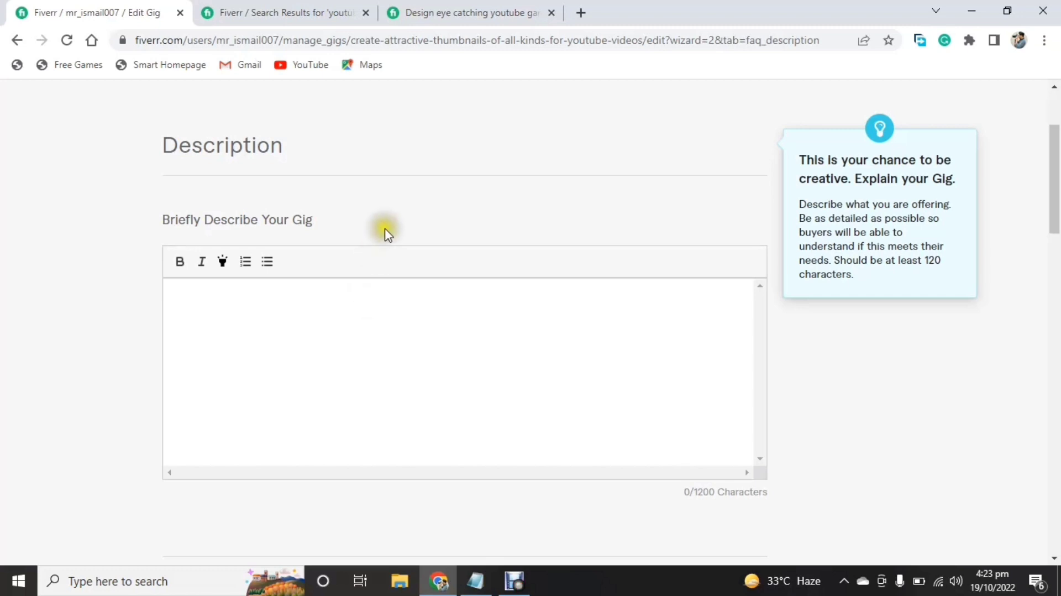
pyautogui.click(307, 14)
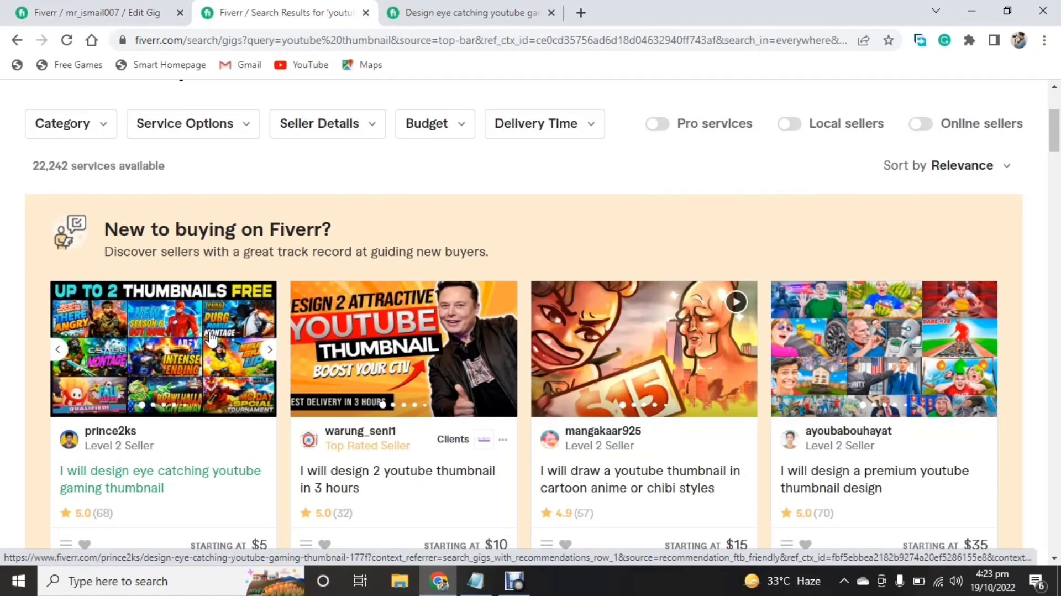
pyautogui.scroll(-1, 212, 339)
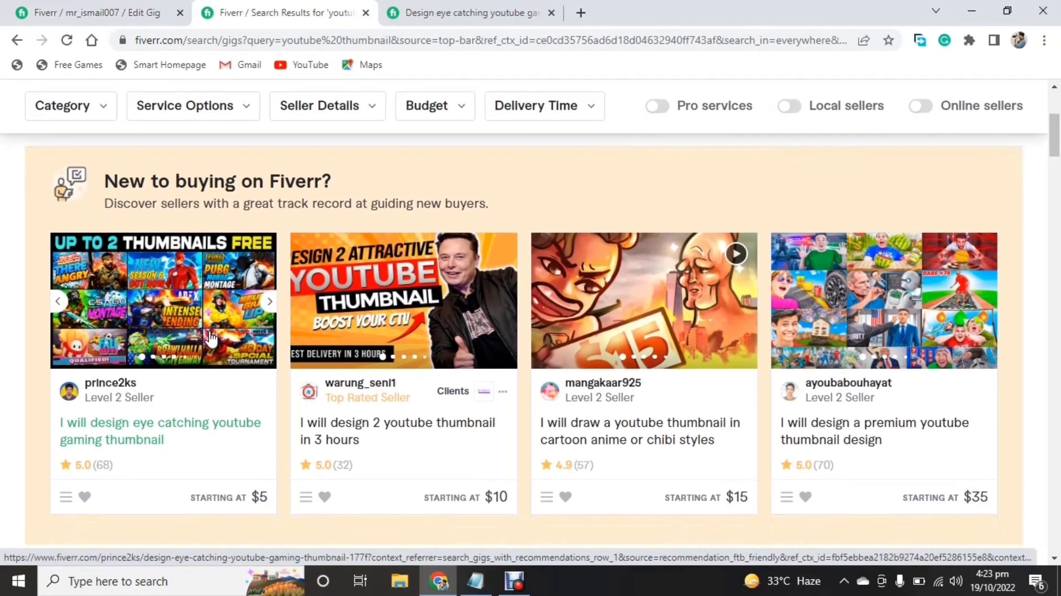
pyautogui.click(173, 424)
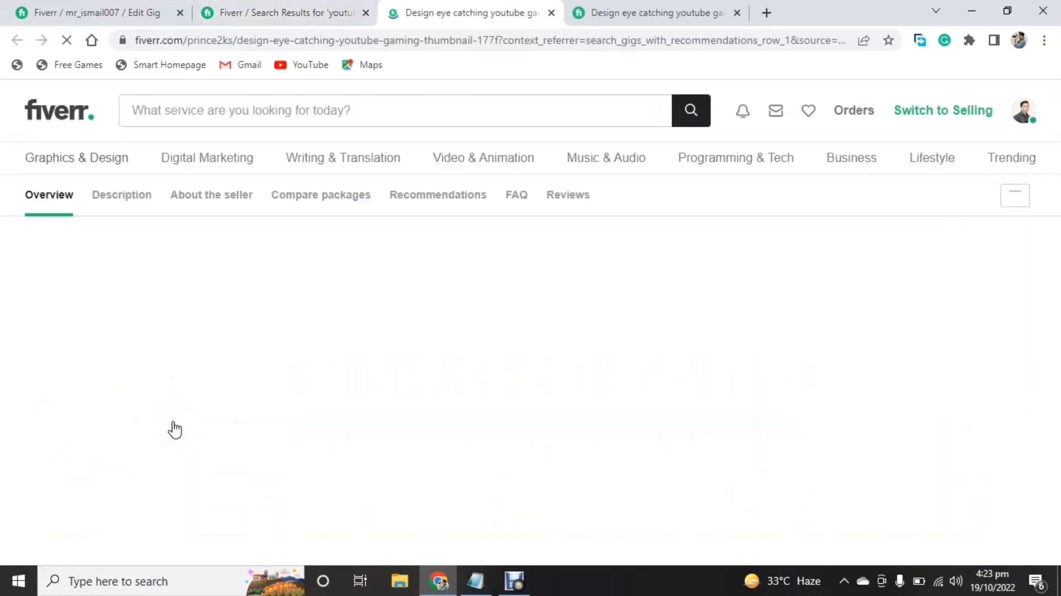
pyautogui.scroll(-10, 175, 428)
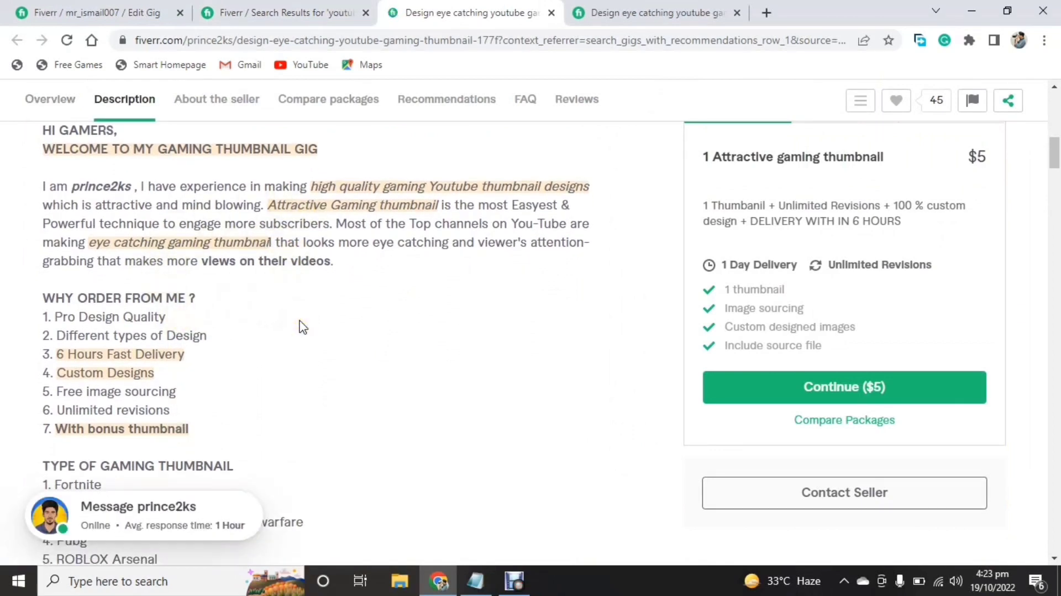
pyautogui.scroll(-3, 301, 327)
pyautogui.scroll(-1, 301, 327)
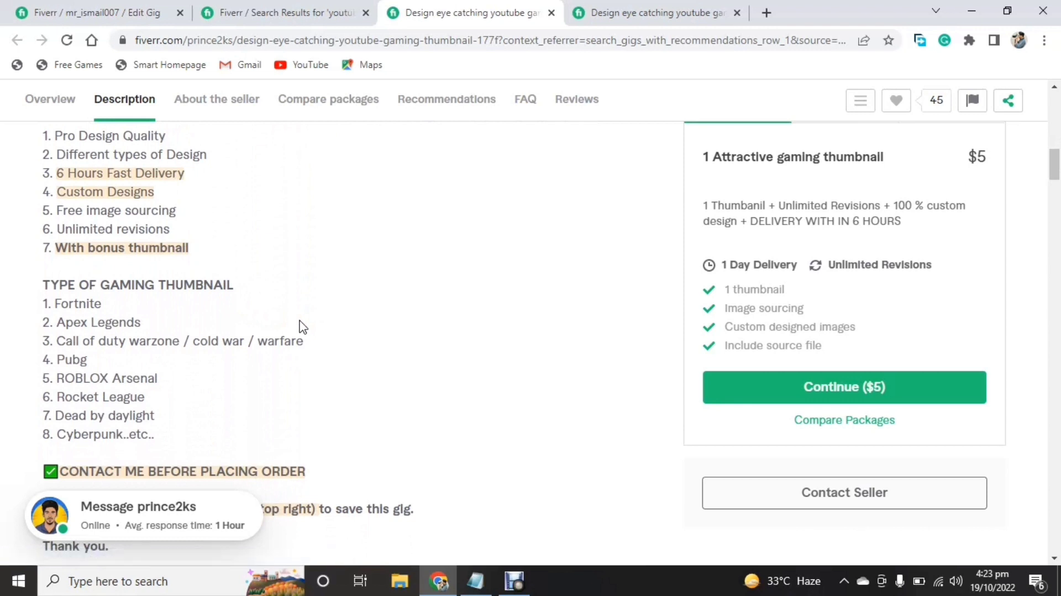
# - Fill in the gig description with the text prepared in Notepad, covering the greeting, thumbnail service, experience and the 5$, 10$ and 20$ packages
pyautogui.click(148, 14)
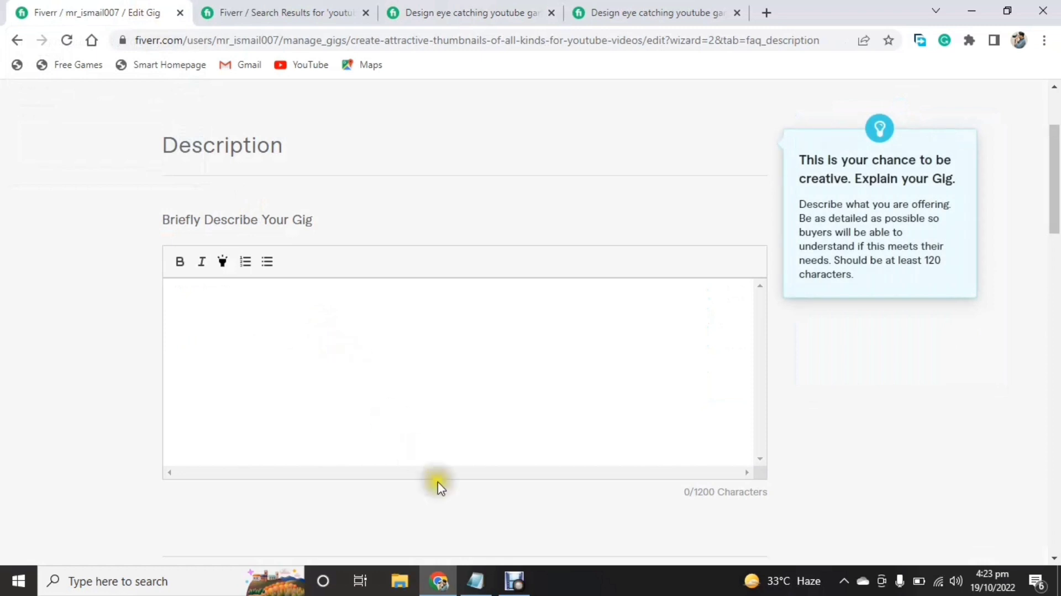
pyautogui.click(474, 581)
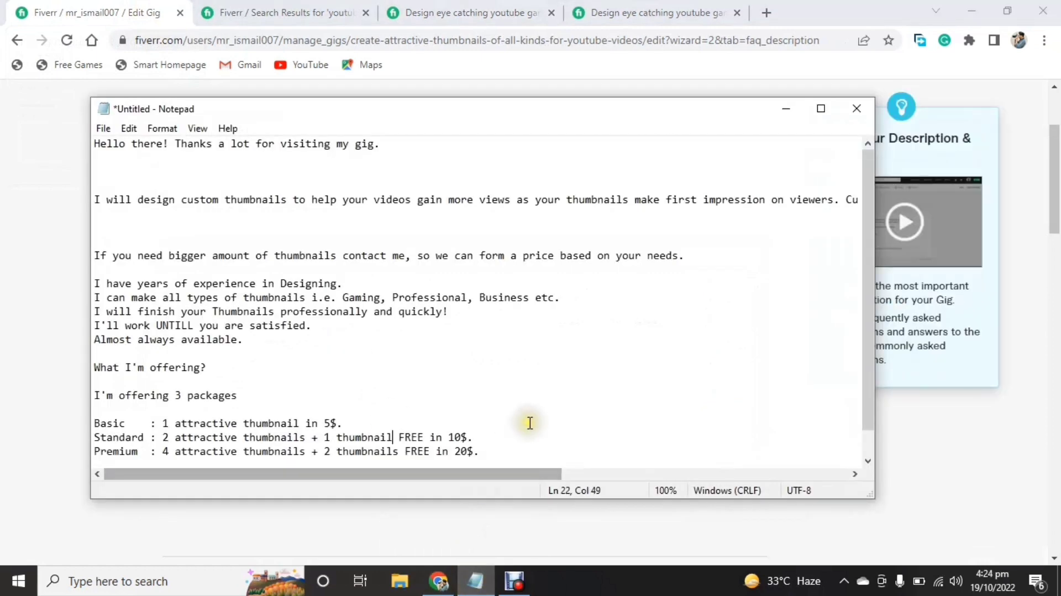
pyautogui.scroll(-1, 562, 365)
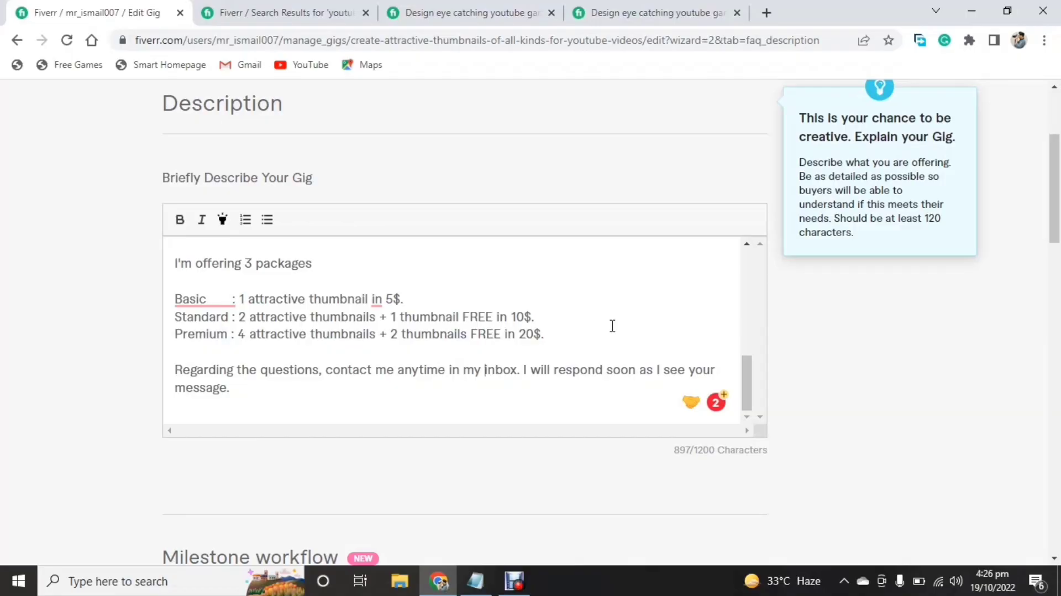
pyautogui.scroll(6, 613, 325)
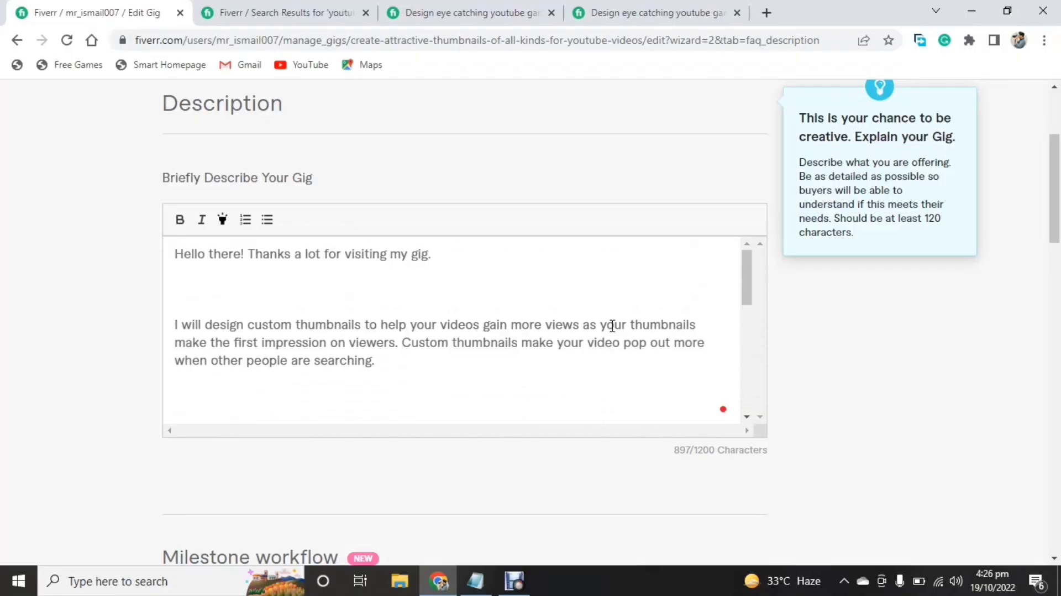
pyautogui.scroll(-4, 611, 325)
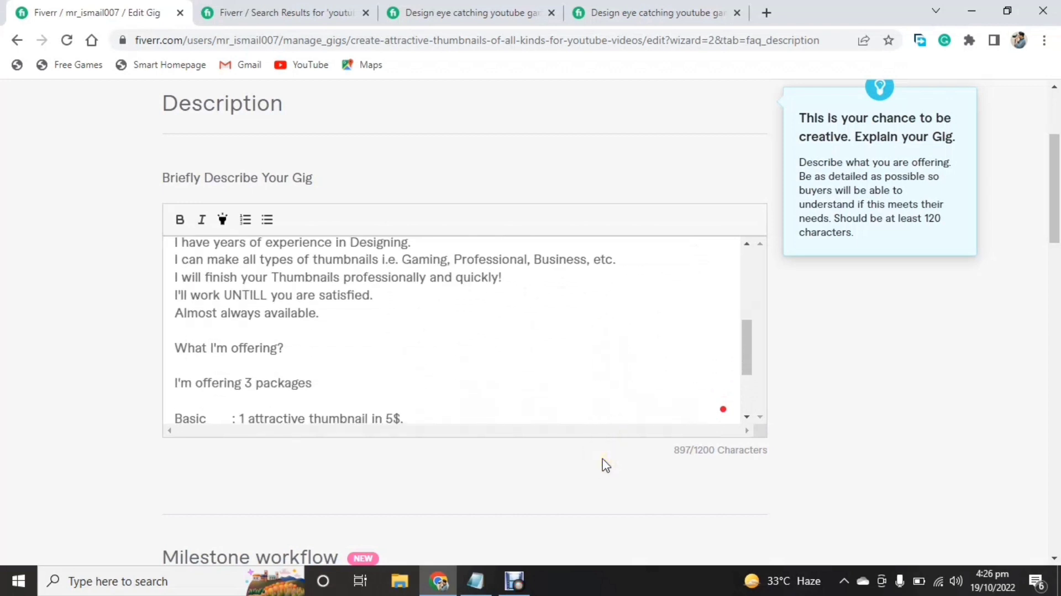
# - Add the FAQ "Can you provide a custom package according to my requirement?" with the answer "Yes." and continue to the Requirements stage
pyautogui.scroll(-12, 607, 466)
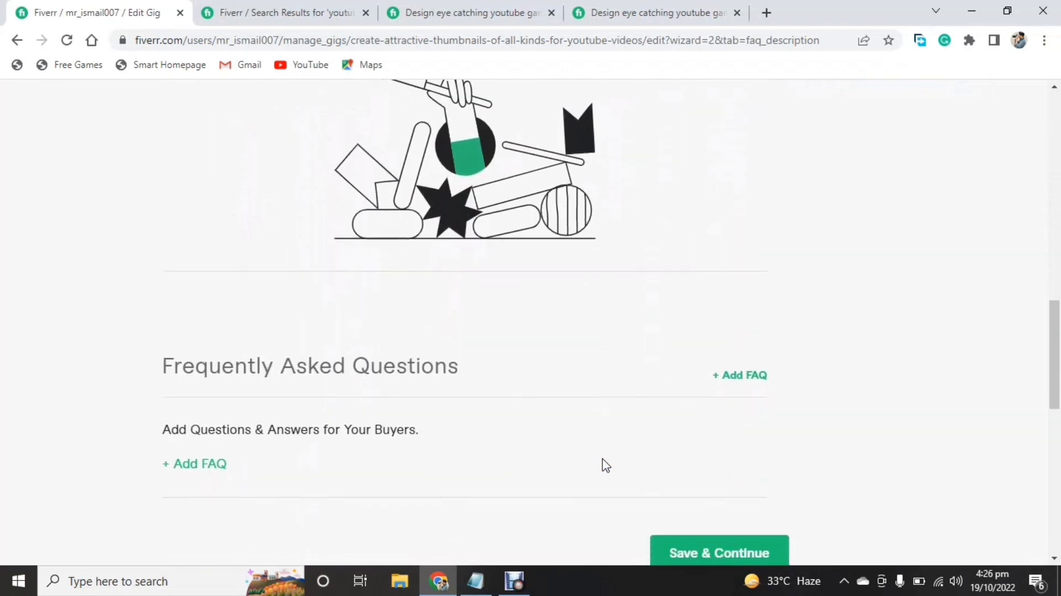
pyautogui.scroll(-2, 607, 465)
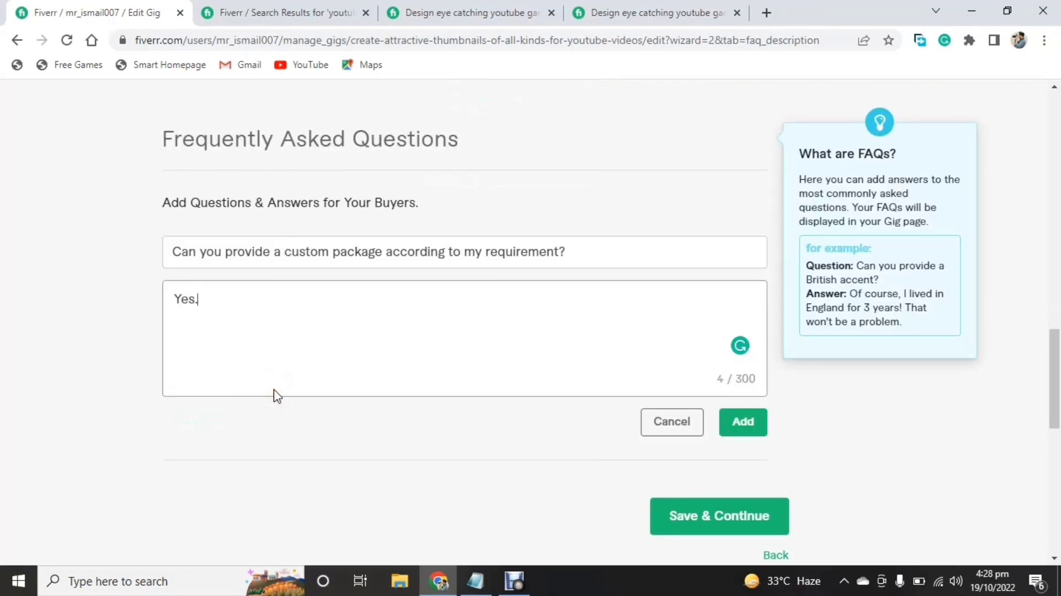
pyautogui.scroll(-1, 276, 395)
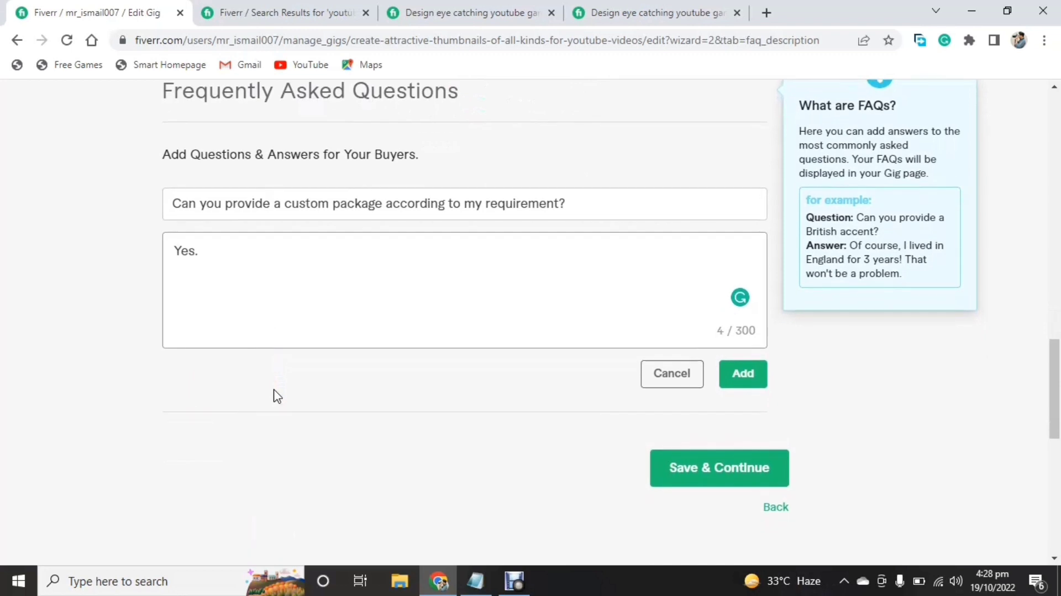
pyautogui.click(742, 372)
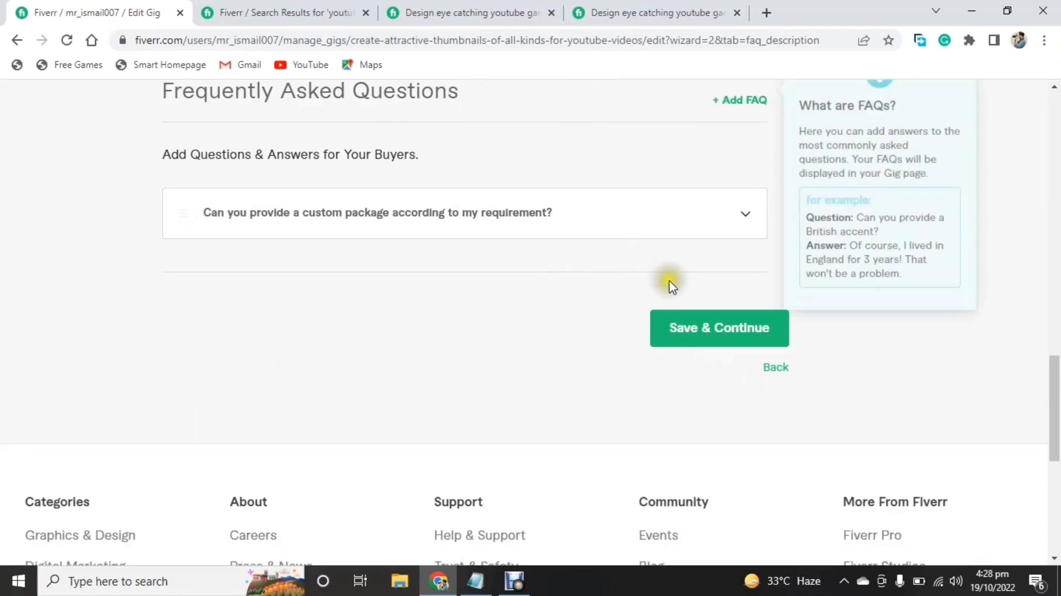
pyautogui.click(683, 330)
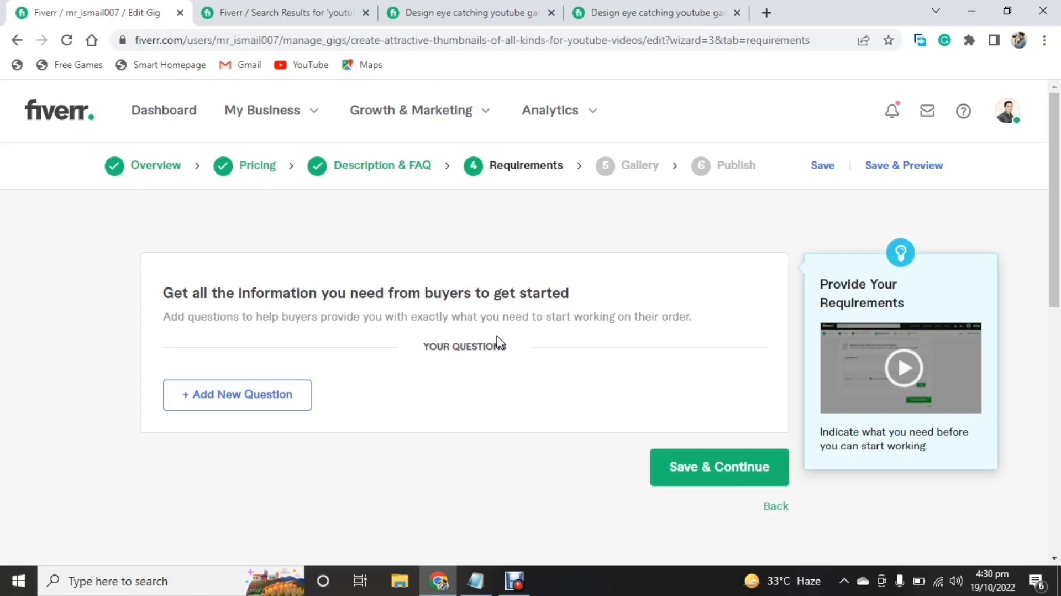
# - Add the required free-text question "Provide me with complete information about what you want to see in your thumbnail in text form." and continue to Gallery
pyautogui.click(288, 395)
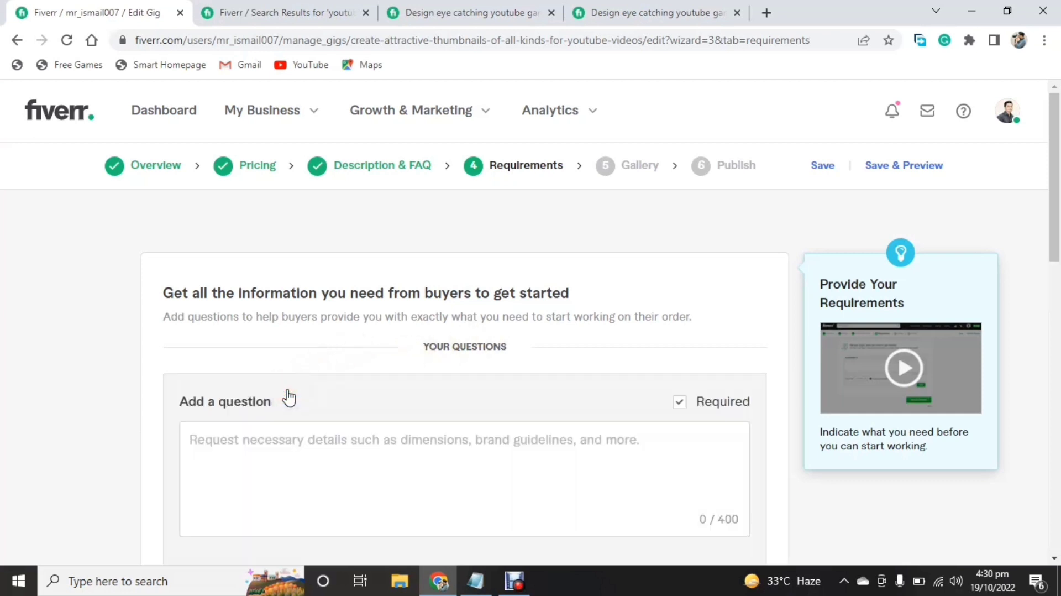
pyautogui.scroll(-1, 289, 398)
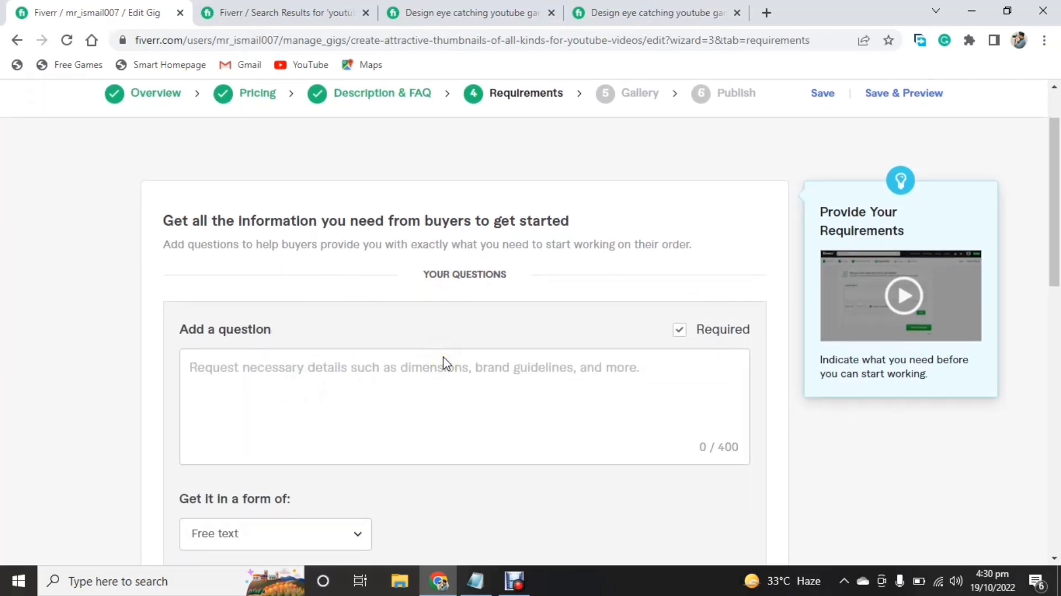
pyautogui.scroll(-1, 445, 363)
pyautogui.scroll(-1, 446, 364)
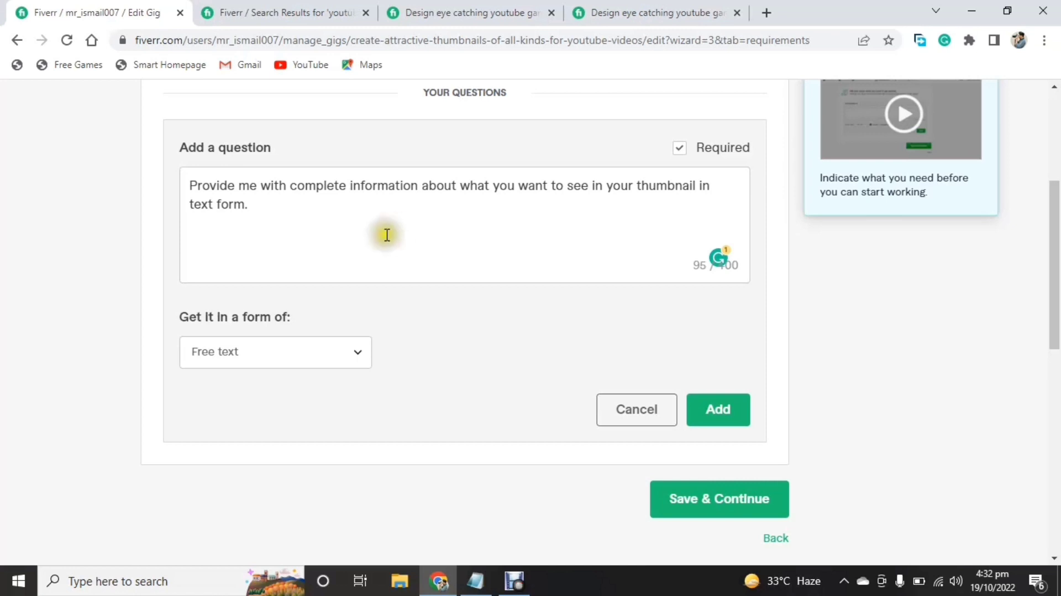
pyautogui.click(260, 352)
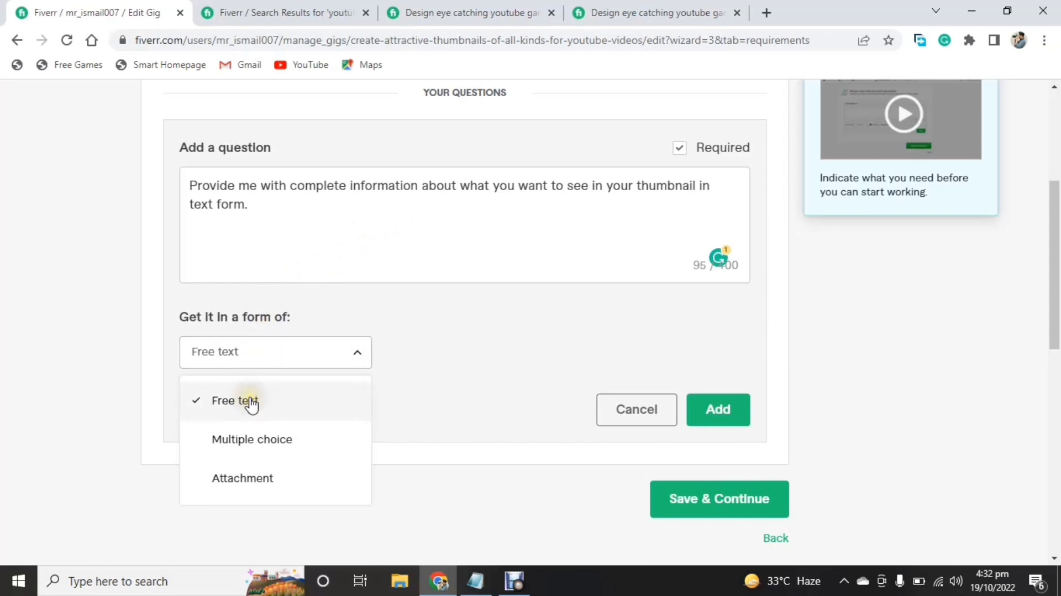
pyautogui.click(250, 403)
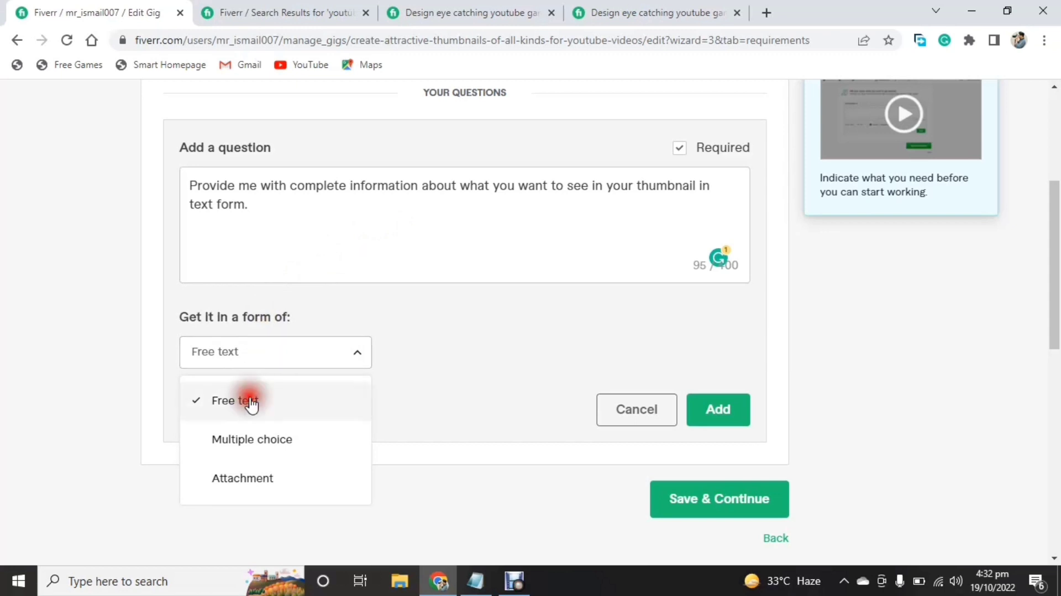
pyautogui.click(719, 415)
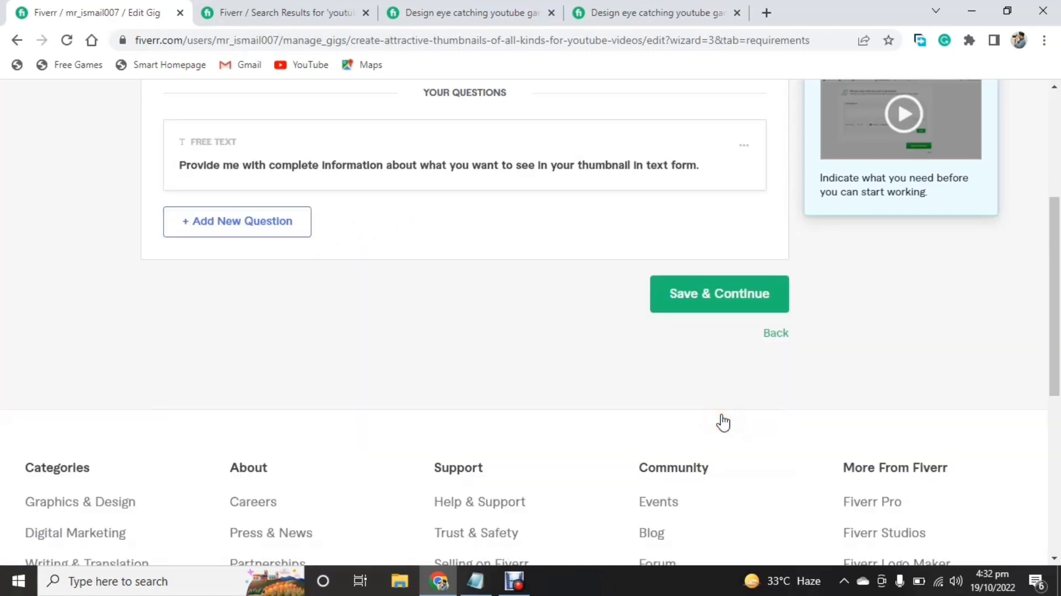
pyautogui.click(699, 308)
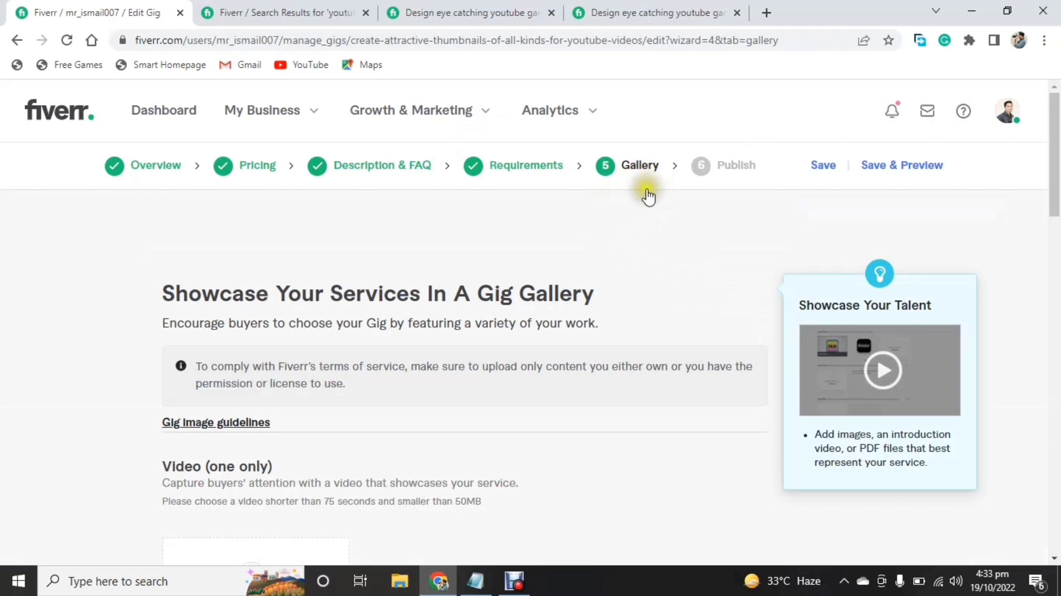
# - Upload the "Attractive YouTube Thumbnails" promotional picture as the gig's primary gallery image
pyautogui.scroll(-1, 636, 212)
pyautogui.scroll(-3, 636, 212)
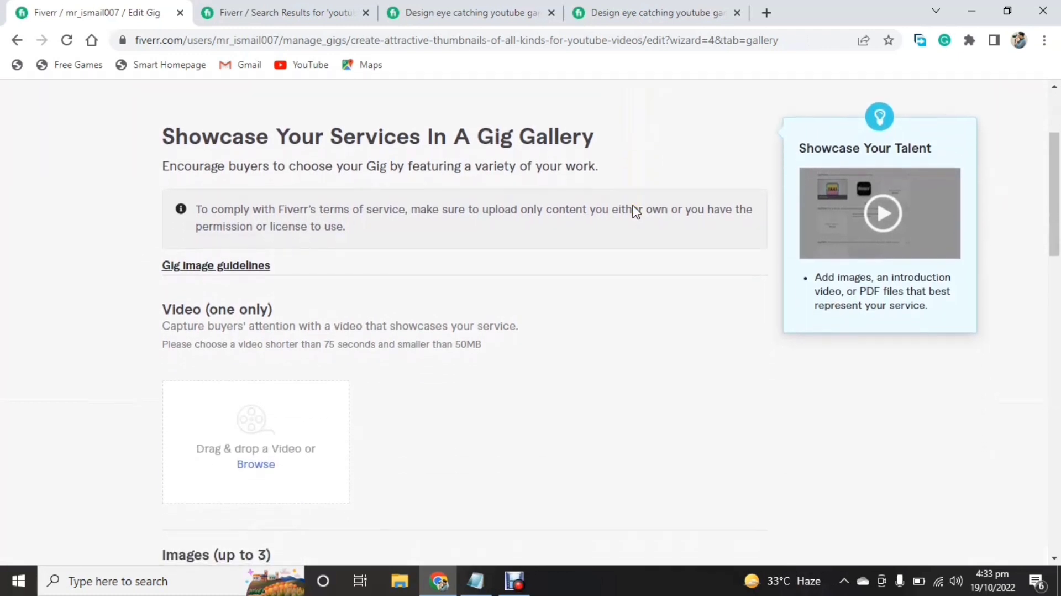
pyautogui.scroll(1, 636, 213)
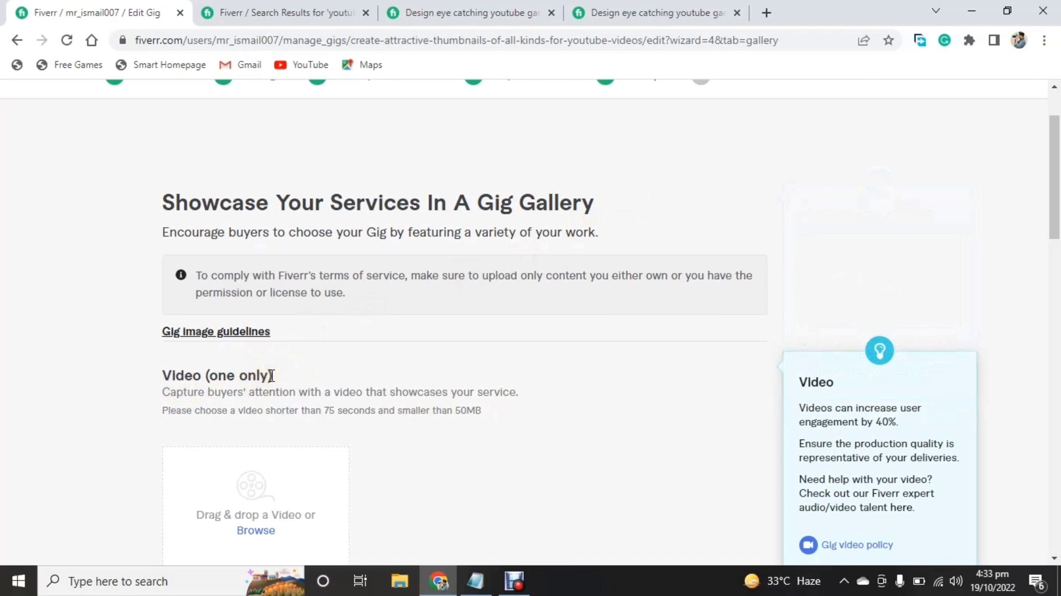
pyautogui.scroll(-5, 282, 382)
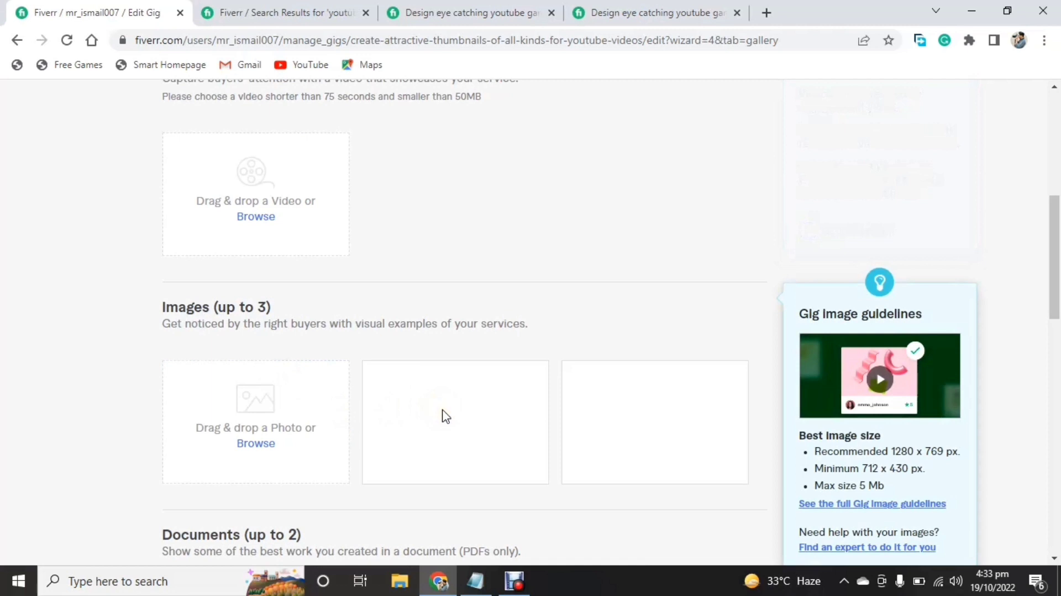
pyautogui.scroll(-2, 446, 416)
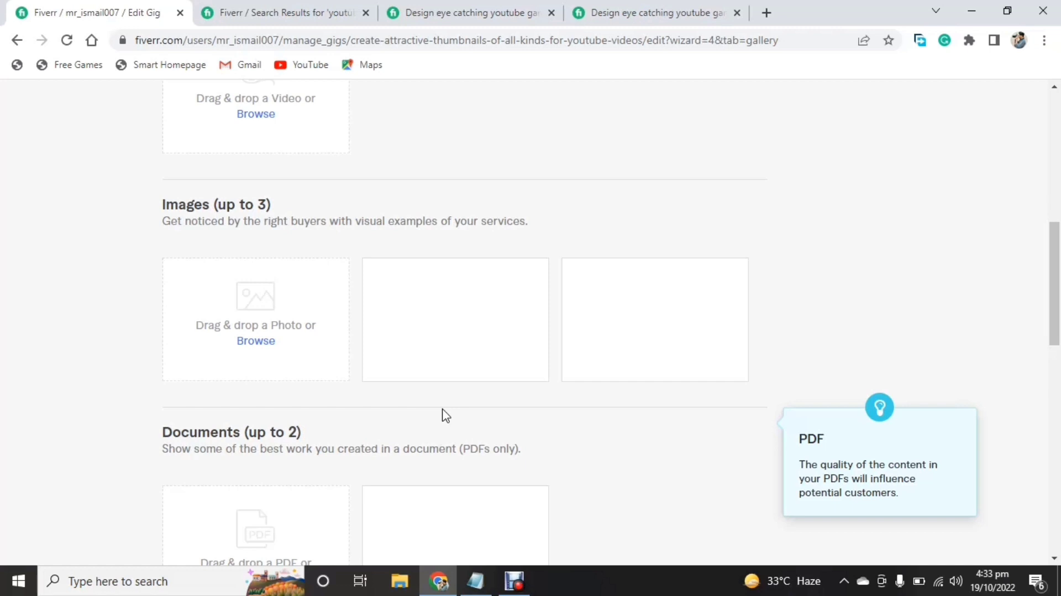
pyautogui.click(288, 362)
pyautogui.click(266, 352)
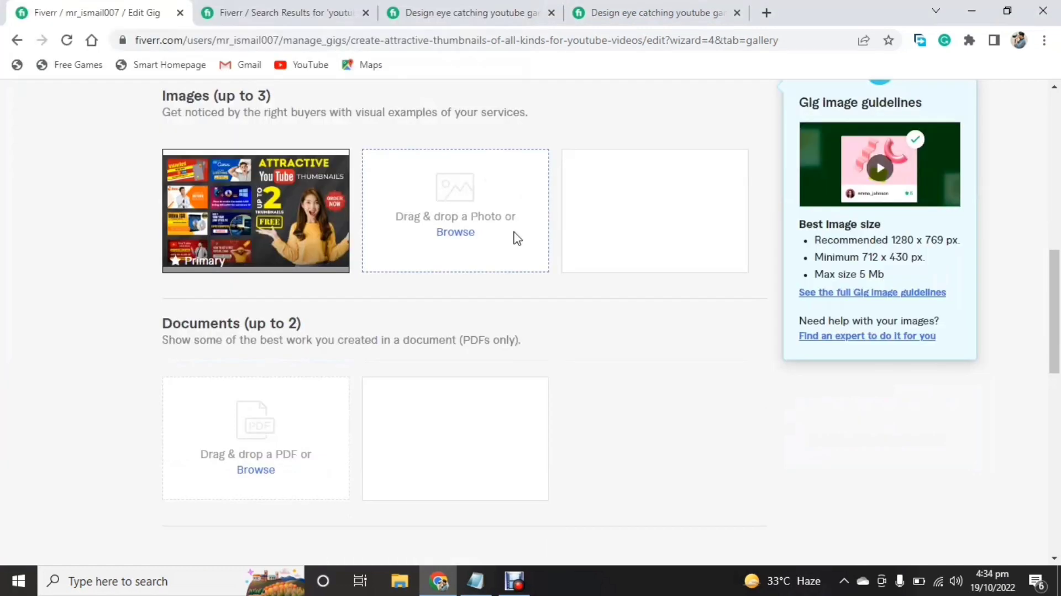
pyautogui.scroll(4, 517, 238)
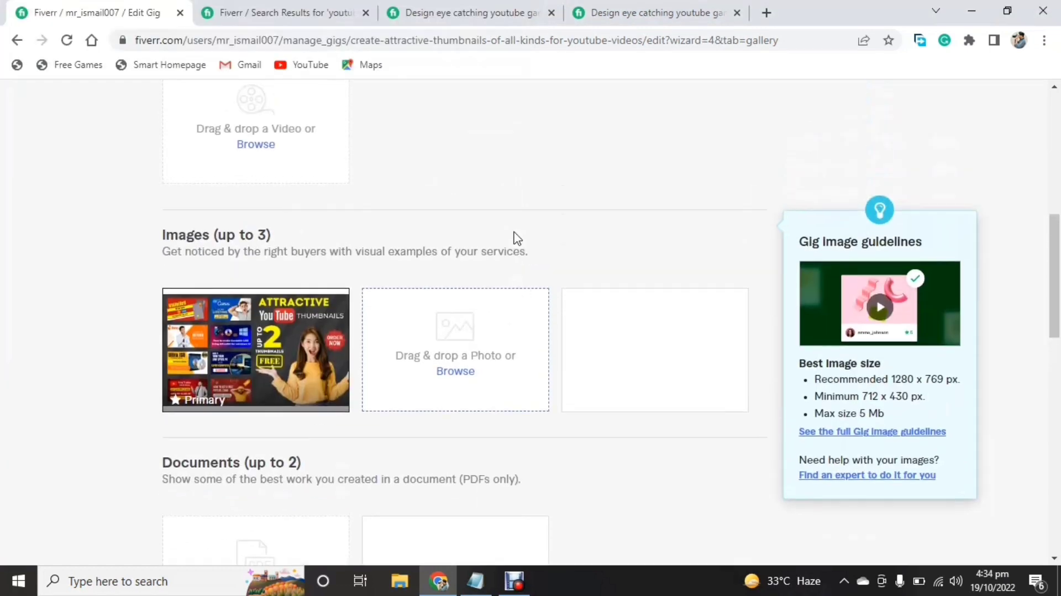
pyautogui.scroll(-3, 517, 238)
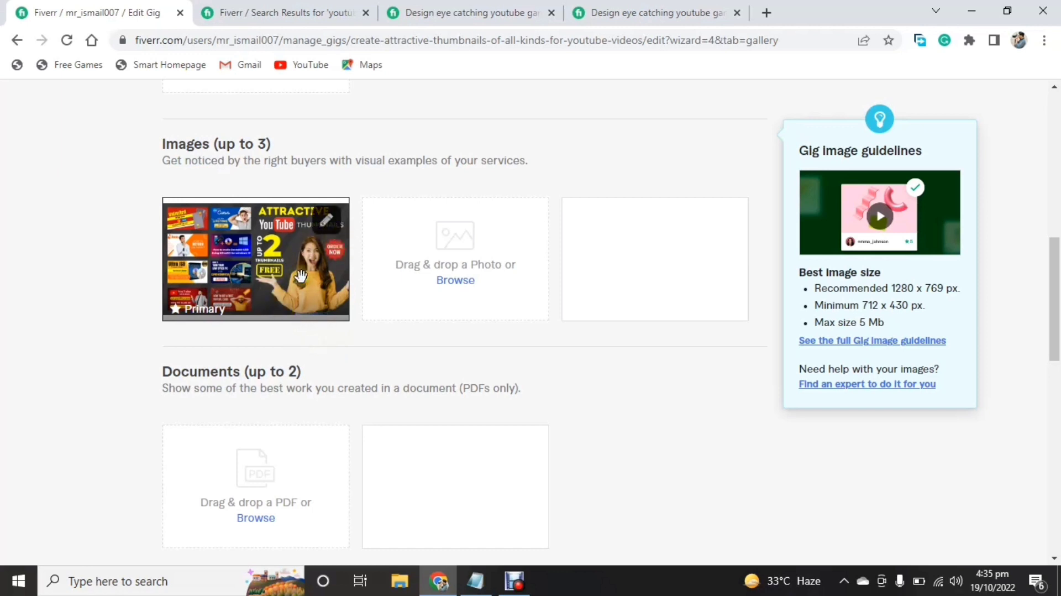
# - Add the "Unlimited Virtual Cards" and "How to Return on Daraz?" PDFs to the gallery documents and continue to the Publish stage
pyautogui.scroll(-2, 289, 299)
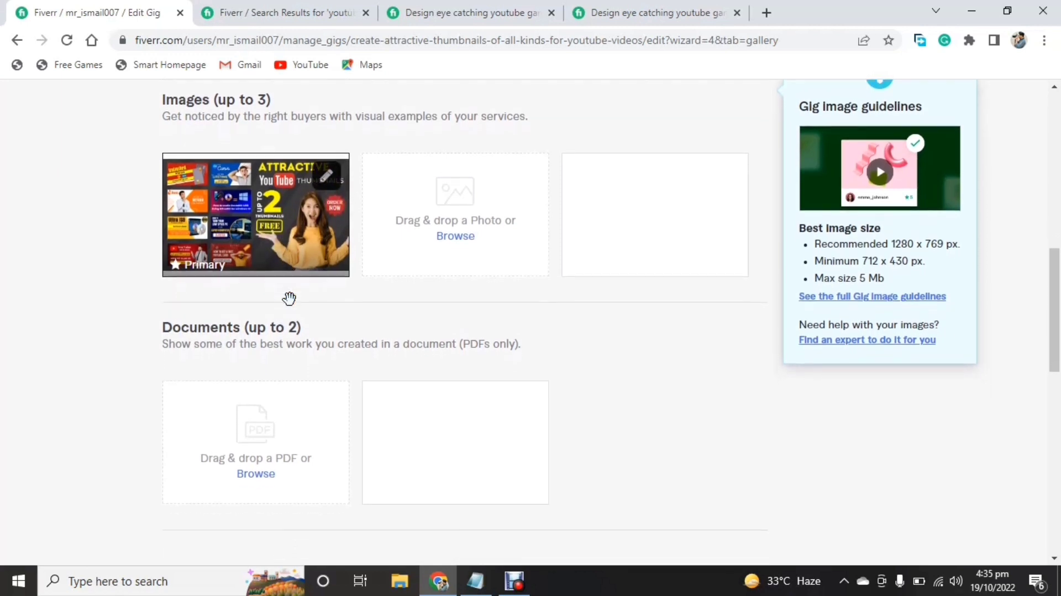
pyautogui.scroll(5, 289, 299)
pyautogui.scroll(-5, 287, 300)
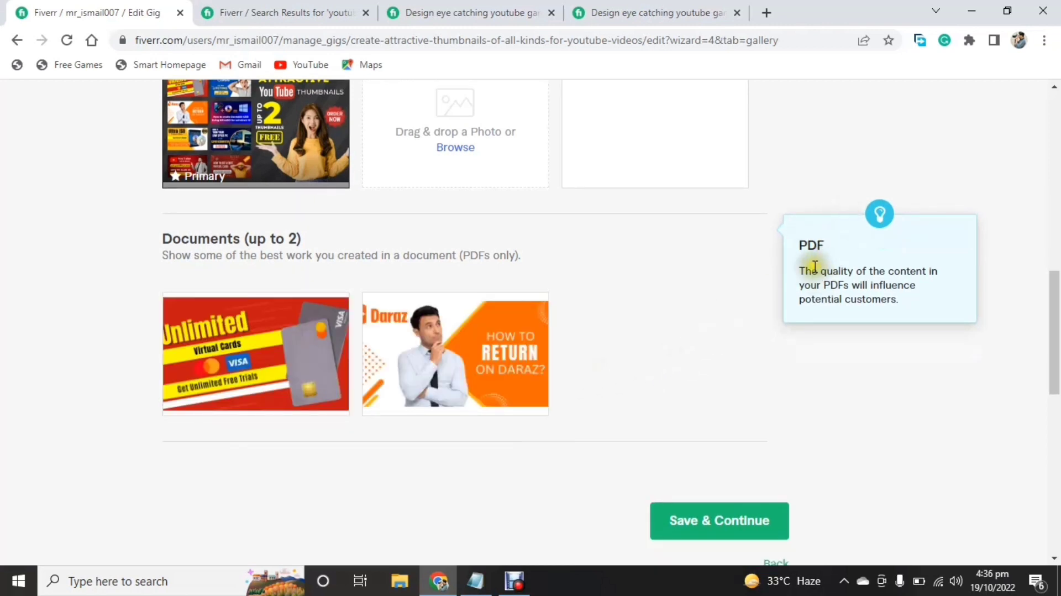
pyautogui.scroll(-2, 735, 329)
pyautogui.scroll(2, 734, 329)
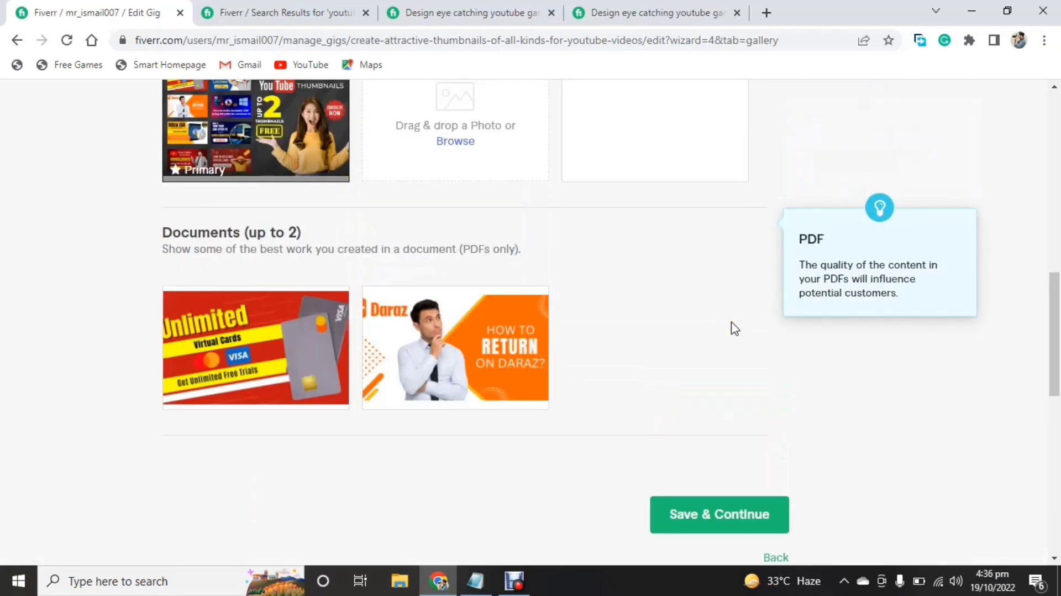
pyautogui.scroll(-2, 733, 329)
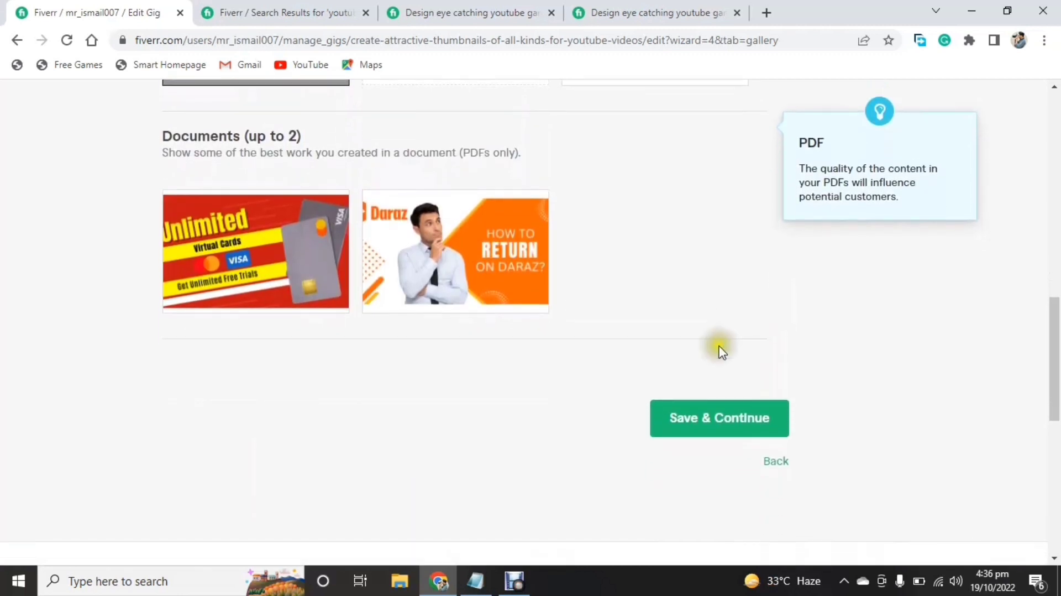
pyautogui.click(687, 423)
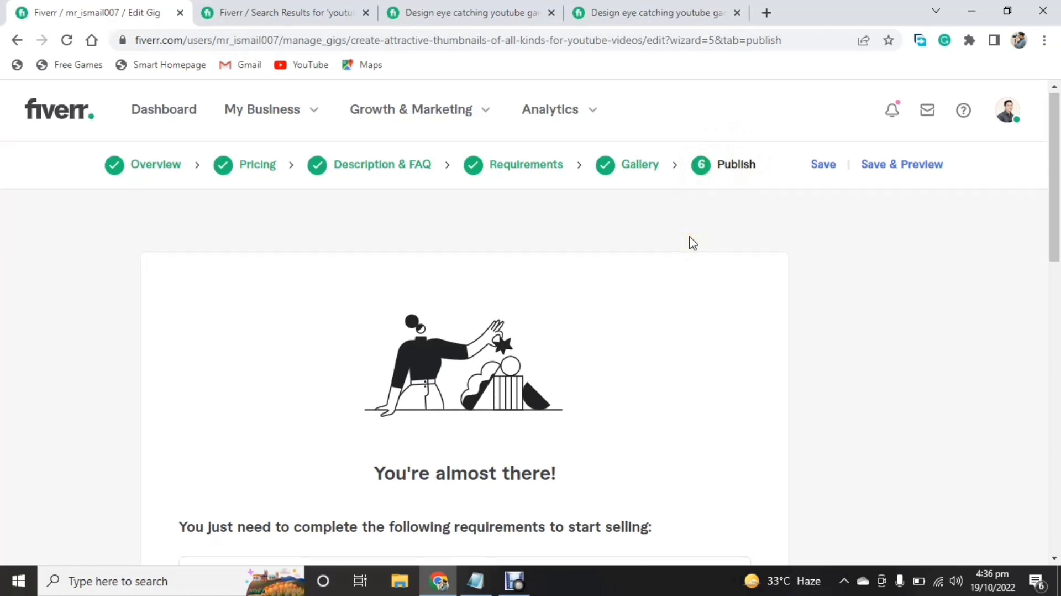
# - Review the remaining selling requirements in the Publish stage and publish the YouTube thumbnail gig
pyautogui.scroll(-3, 690, 242)
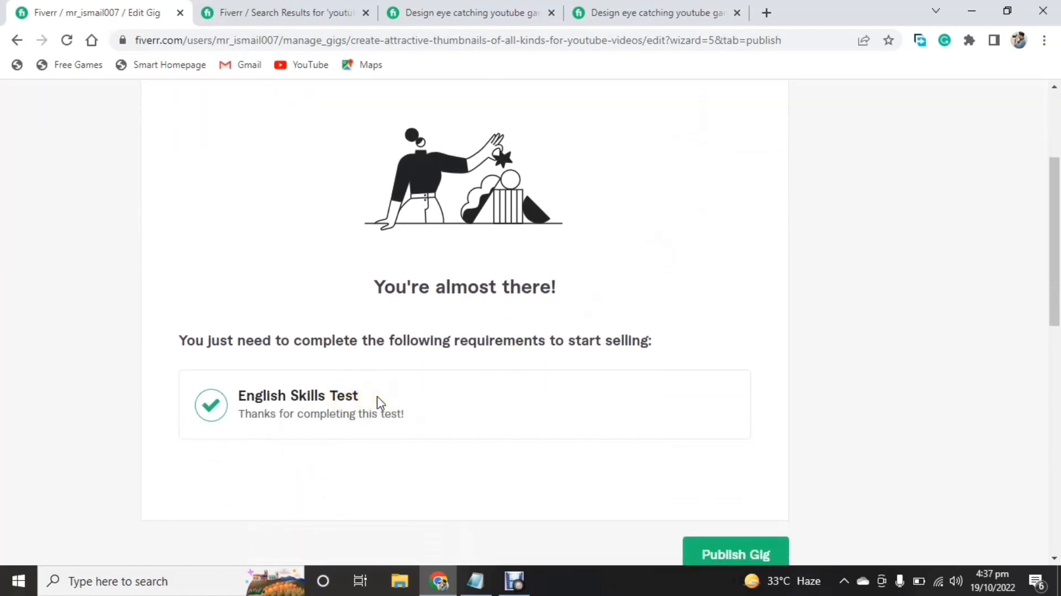
pyautogui.scroll(-1, 380, 402)
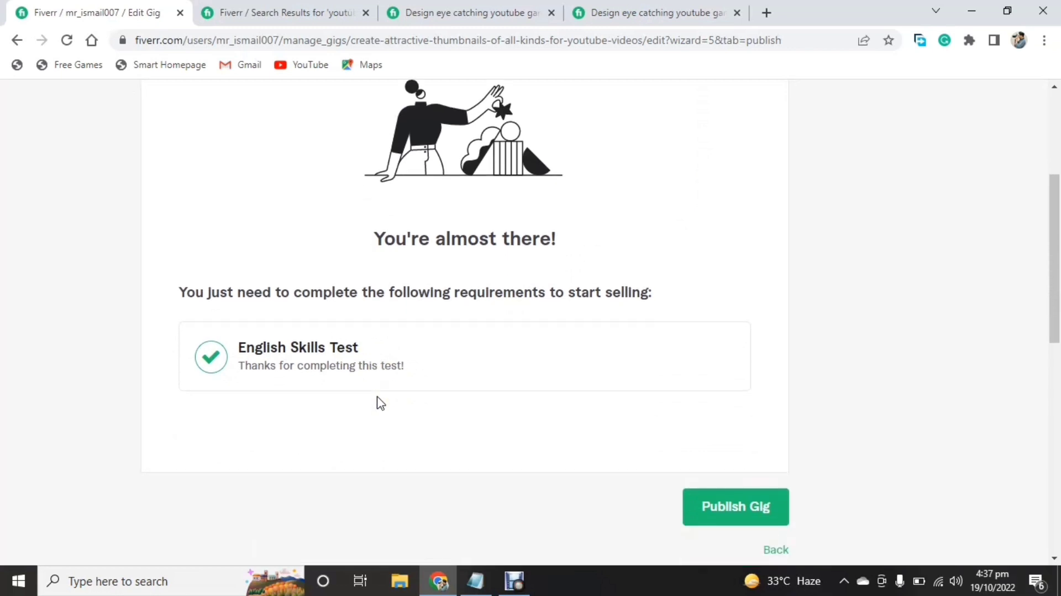
pyautogui.scroll(4, 379, 402)
pyautogui.scroll(-4, 379, 402)
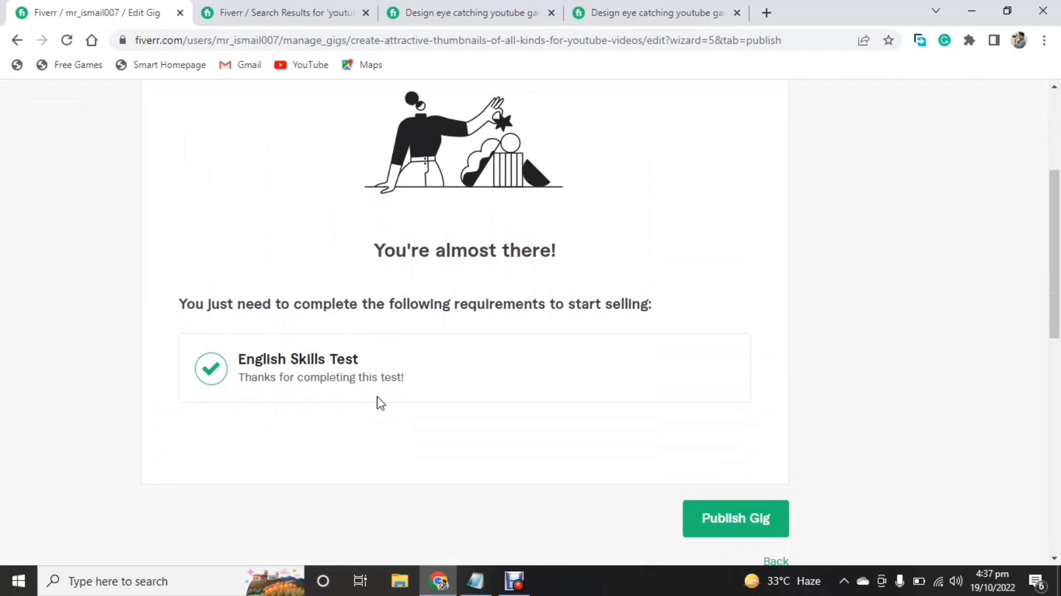
pyautogui.scroll(-2, 379, 403)
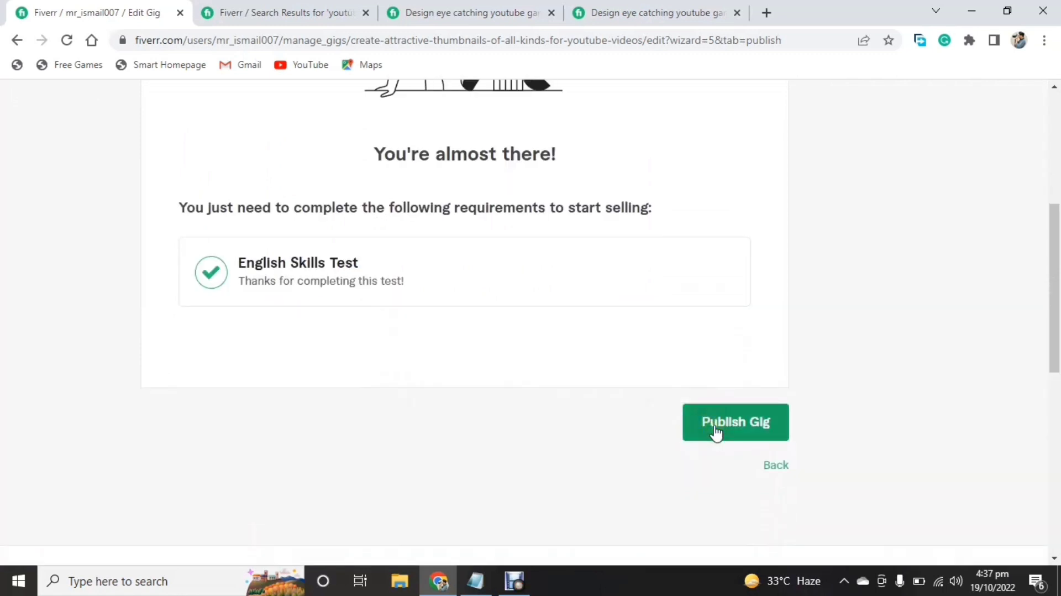
pyautogui.click(715, 432)
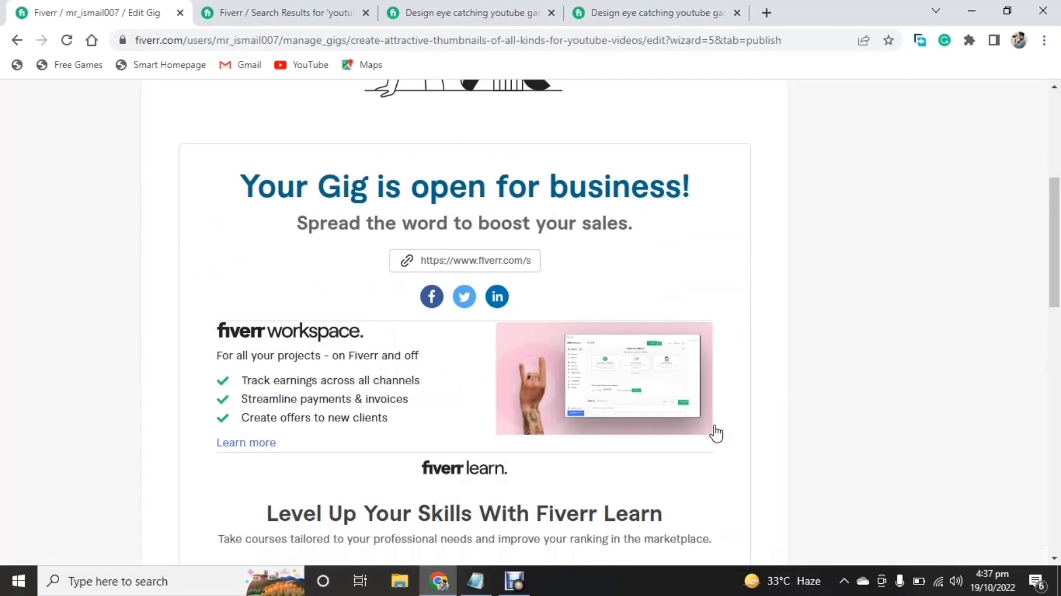
pyautogui.scroll(2, 717, 433)
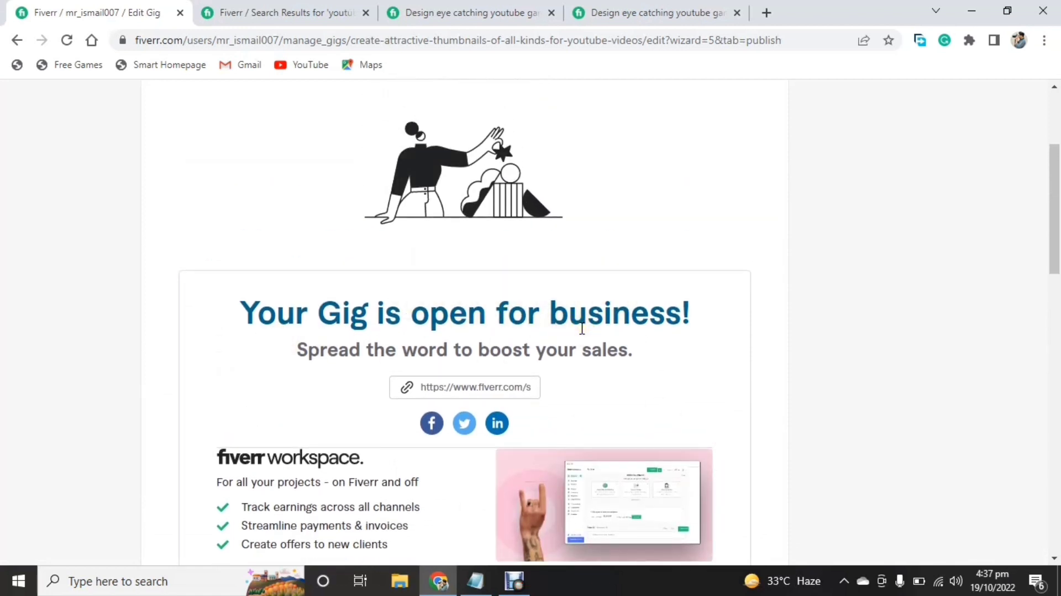
pyautogui.scroll(3, 582, 328)
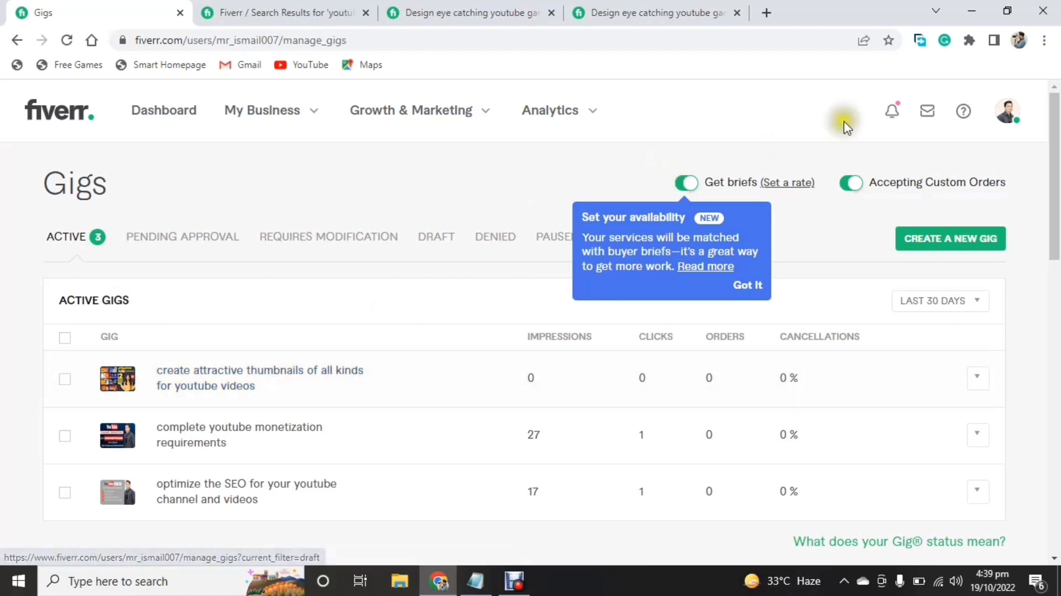
# - Open the seller's own profile page and check the new thumbnail gig among the active gigs
pyautogui.click(991, 113)
pyautogui.click(1008, 114)
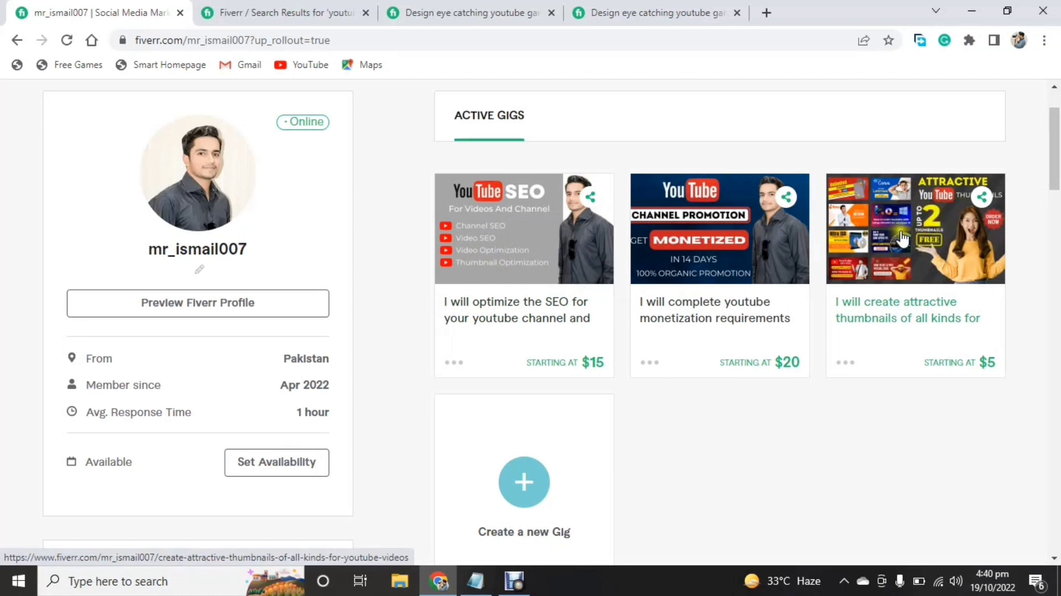
pyautogui.scroll(2, 906, 246)
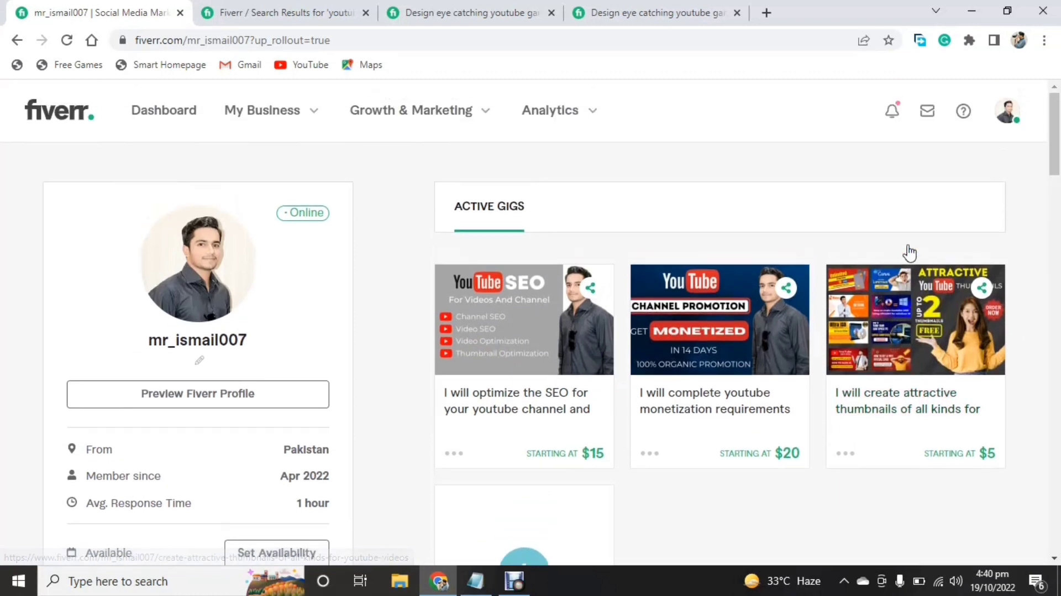